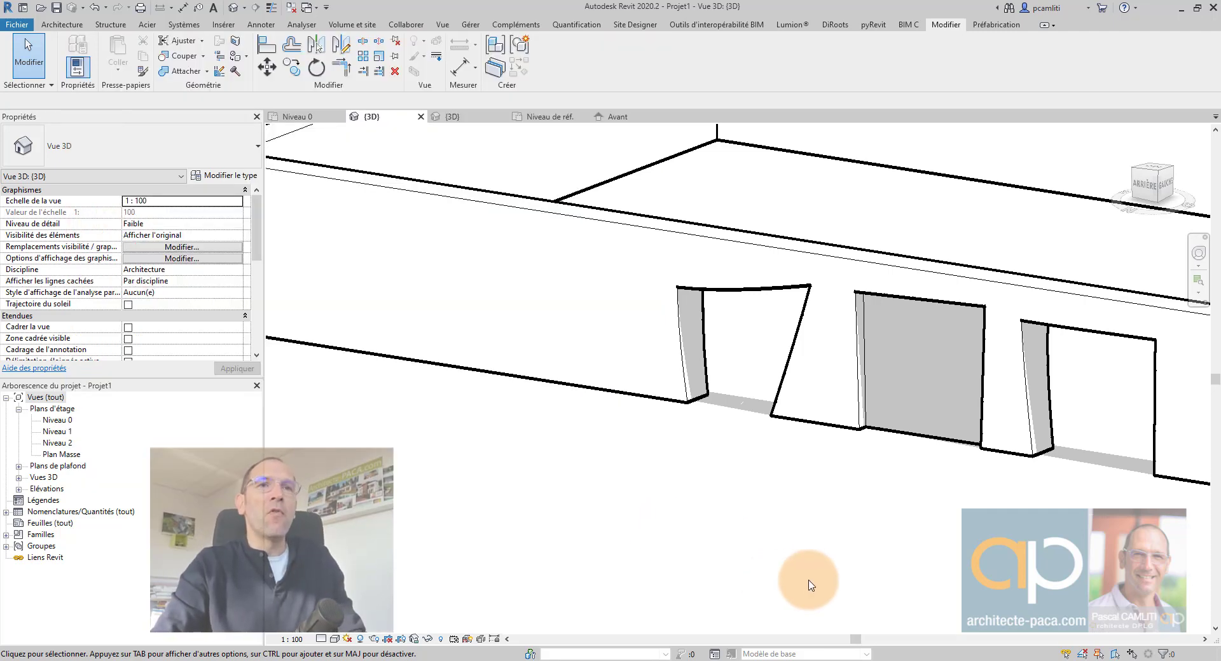
# Examine the three niches cut into the 650 mm exterior wall from the outside and inside of the 3D model.
pyautogui.moveTo(811, 585); pyautogui.dragTo(635, 525, button='middle')
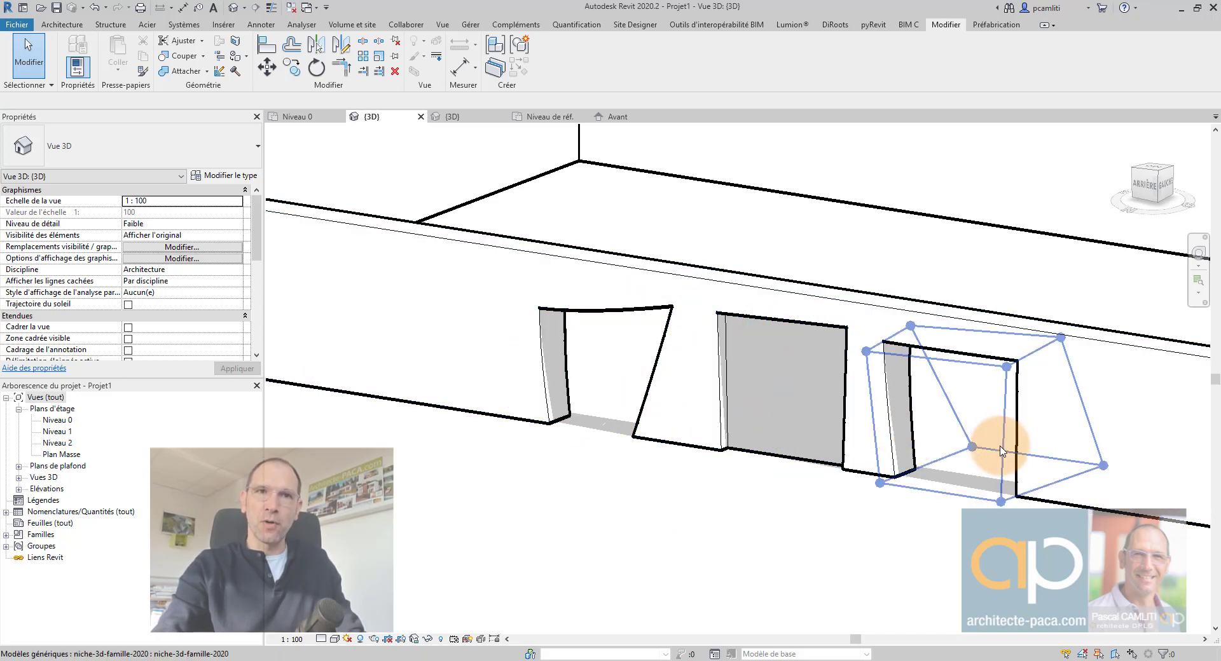
pyautogui.keyDown('shift'); pyautogui.moveTo(1000, 449); pyautogui.dragTo(742, 183, button='middle'); pyautogui.keyUp('shift')
pyautogui.moveTo(952, 361)
pyautogui.keyDown('shift'); pyautogui.mouseDown(button='middle')
pyautogui.moveTo(918, 360)
pyautogui.moveTo(1185, 430)
pyautogui.moveTo(965, 431)
pyautogui.moveTo(843, 458)
pyautogui.mouseUp(button='middle'); pyautogui.keyUp('shift')
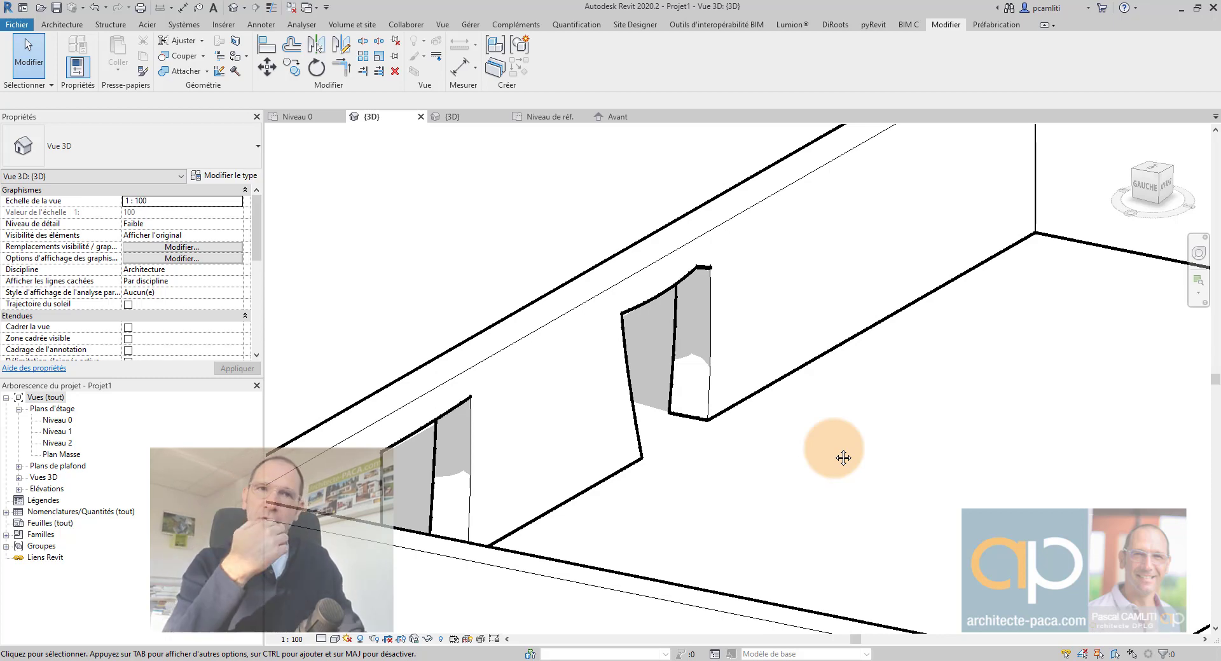
pyautogui.scroll(-3, 826, 452)
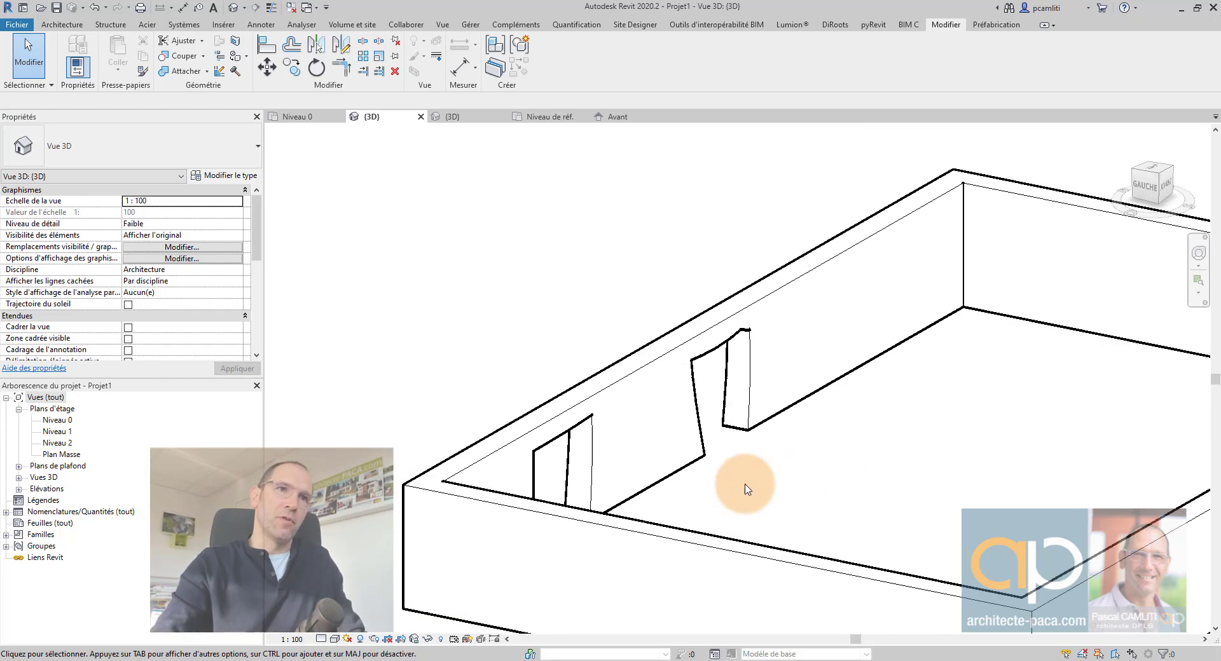
pyautogui.moveTo(727, 490)
pyautogui.keyDown('shift'); pyautogui.mouseDown(button='middle')
pyautogui.moveTo(877, 485)
pyautogui.moveTo(662, 526)
pyautogui.moveTo(717, 517)
pyautogui.moveTo(730, 539)
pyautogui.moveTo(632, 535)
pyautogui.moveTo(559, 422)
pyautogui.mouseUp(button='middle'); pyautogui.keyUp('shift')
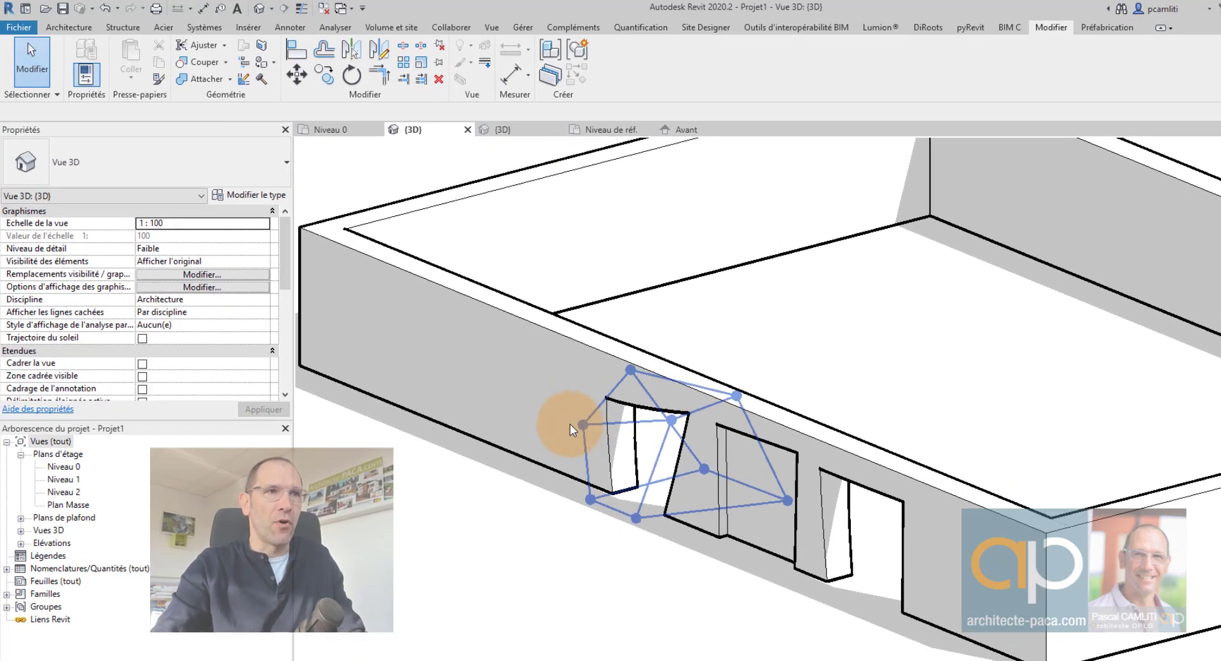
pyautogui.click(451, 354)
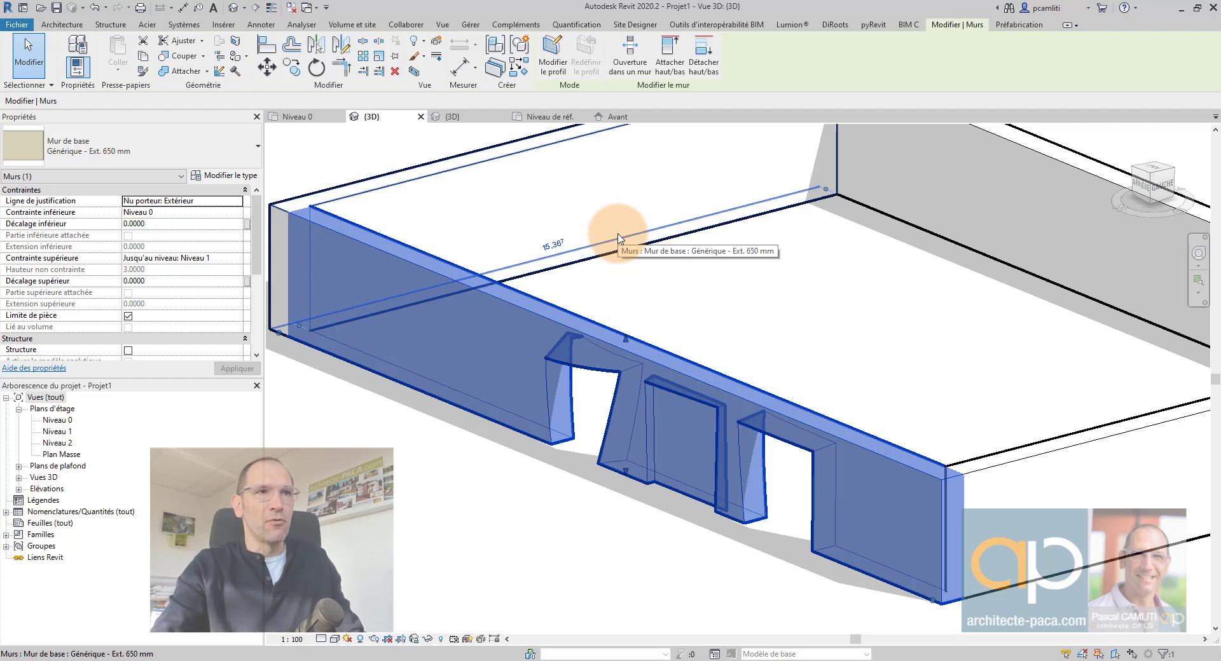
pyautogui.click(492, 469)
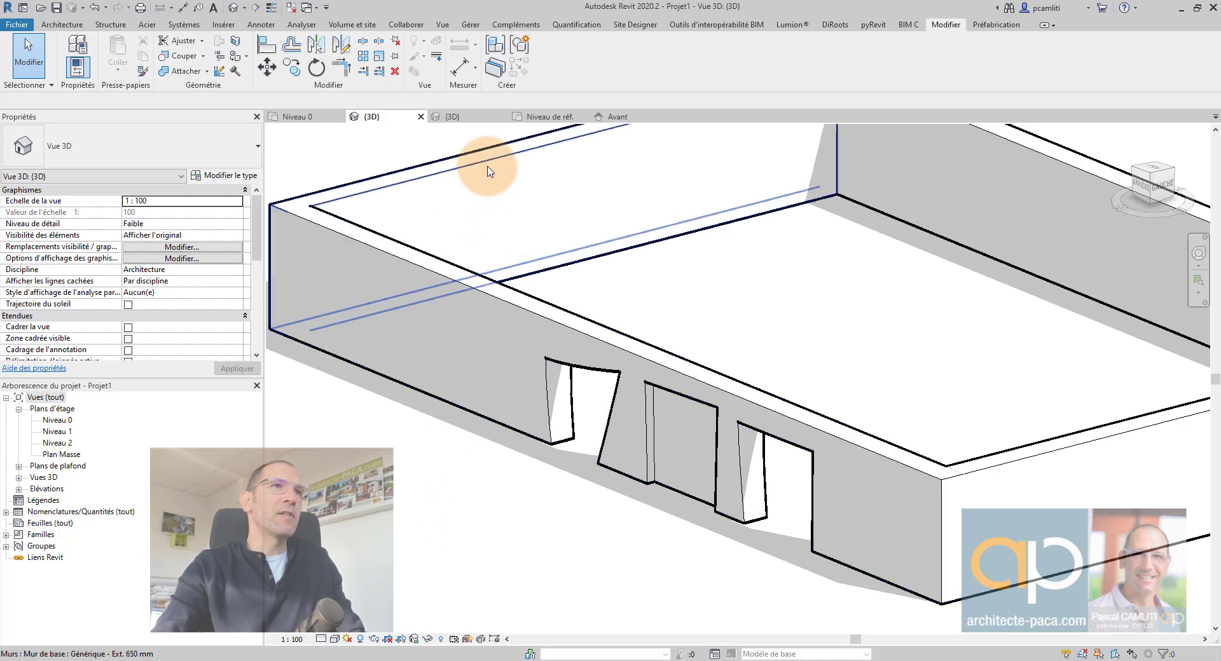
# Review the existing niche-3d-famille-2020 family in its reference level plan and its 3D view.
pyautogui.click(560, 117)
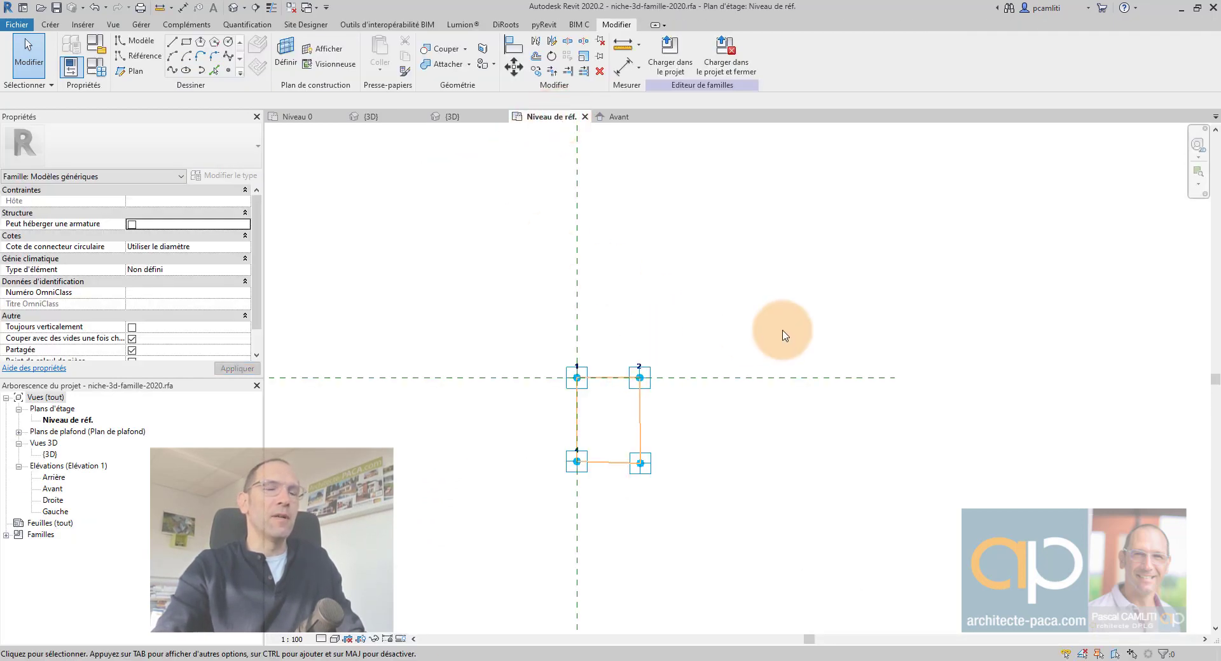
pyautogui.click(439, 118)
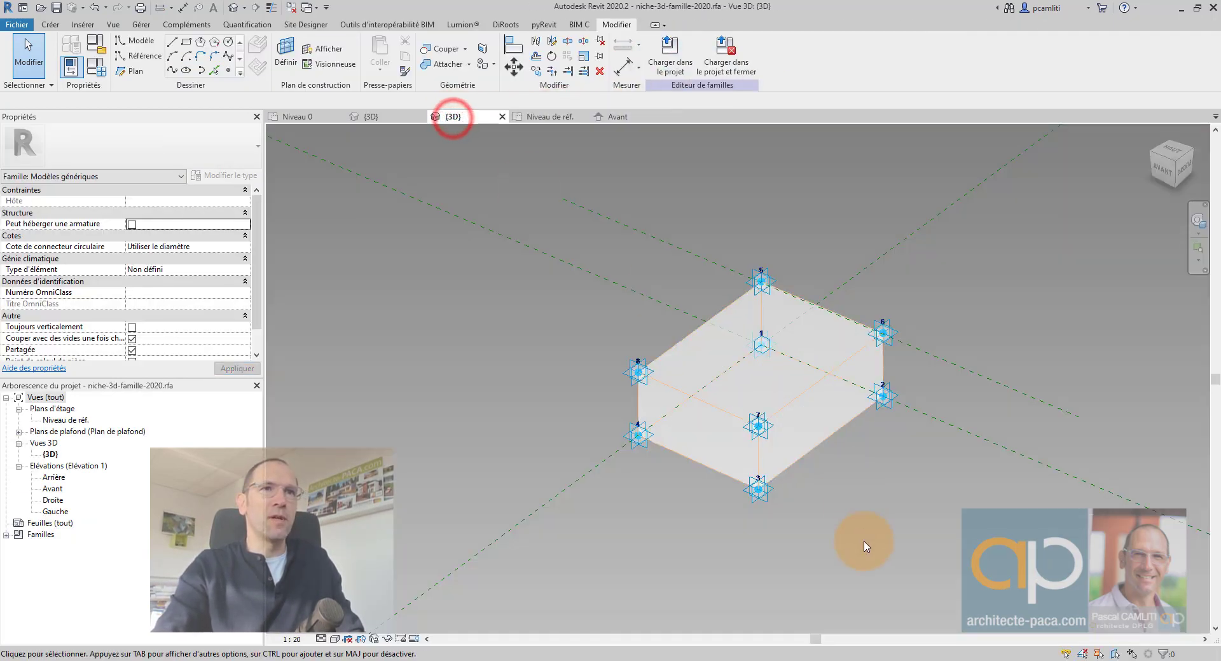
pyautogui.keyDown('shift'); pyautogui.moveTo(861, 545); pyautogui.dragTo(816, 509, button='middle'); pyautogui.keyUp('shift')
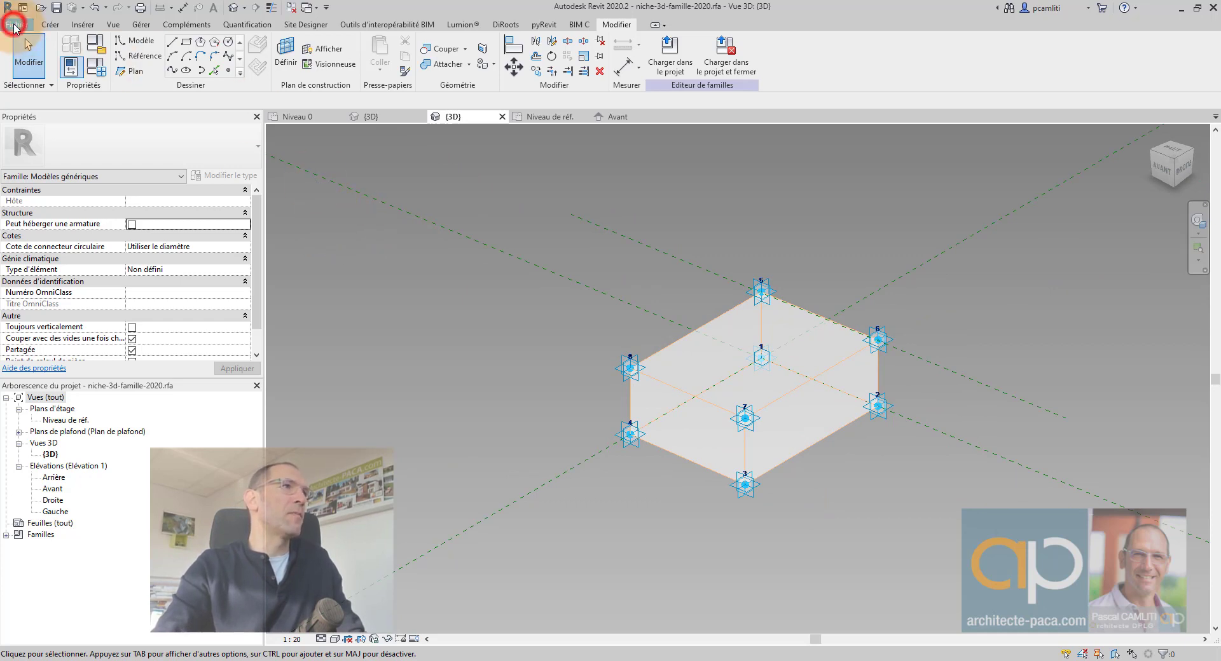
# Create a new family from the "Modèle générique métrique (adaptatif).rft" template.
pyautogui.click(14, 27)
pyautogui.click(77, 71)
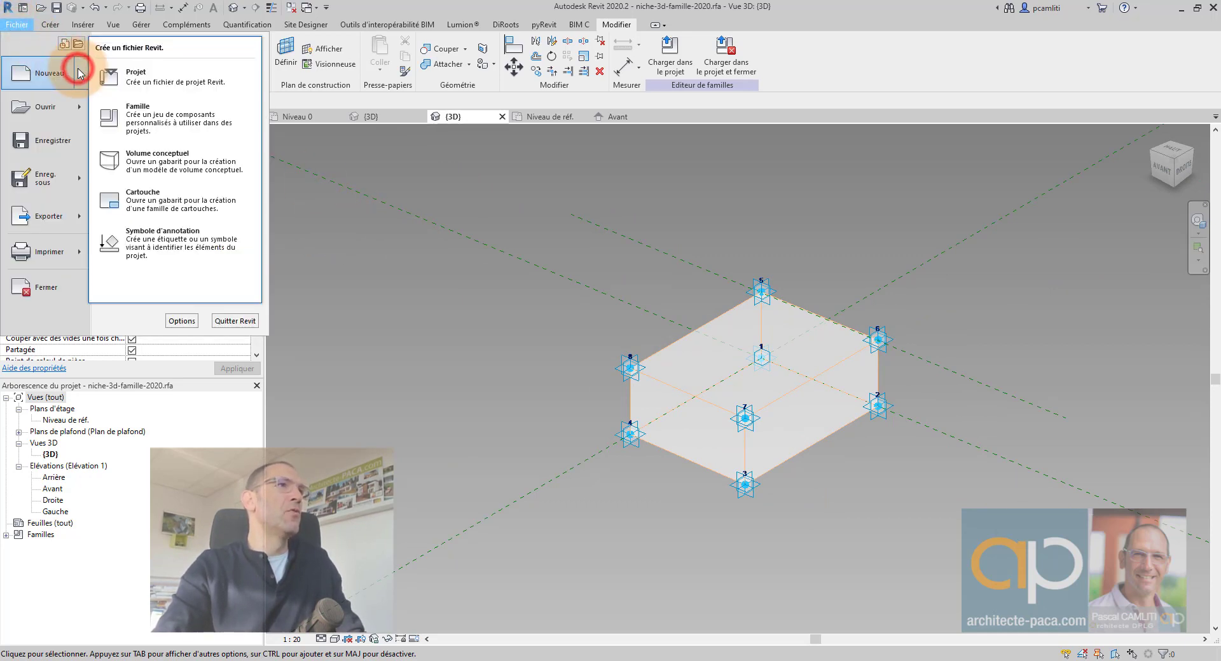
pyautogui.click(190, 110)
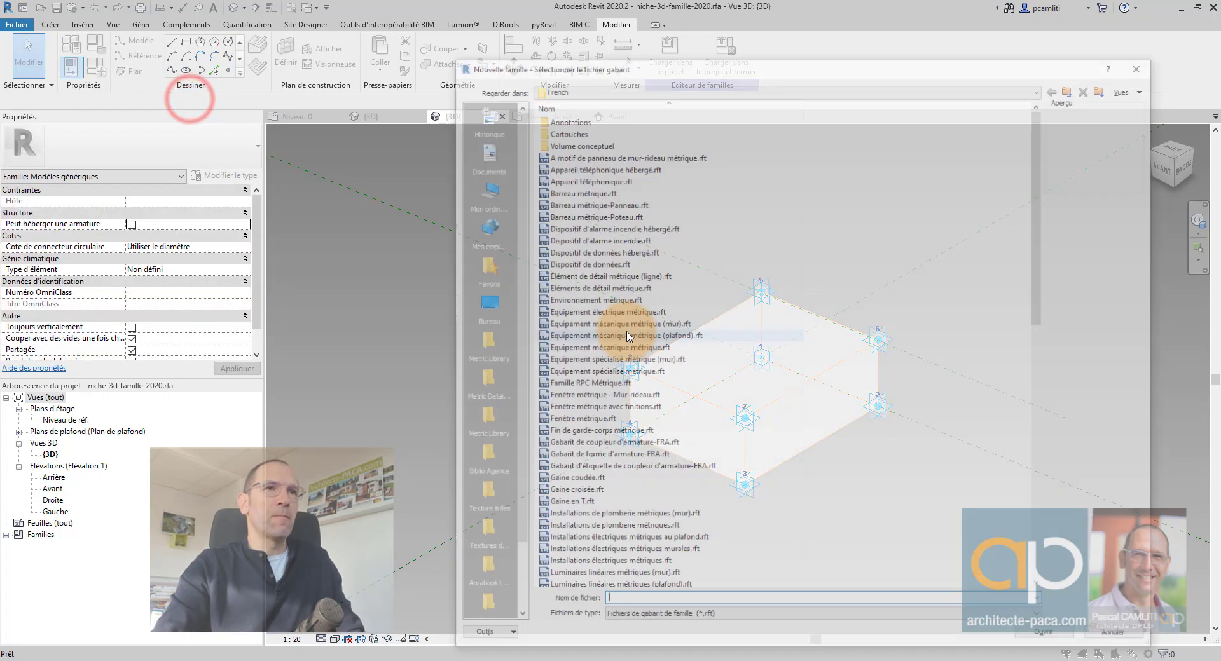
pyautogui.scroll(-8, 636, 342)
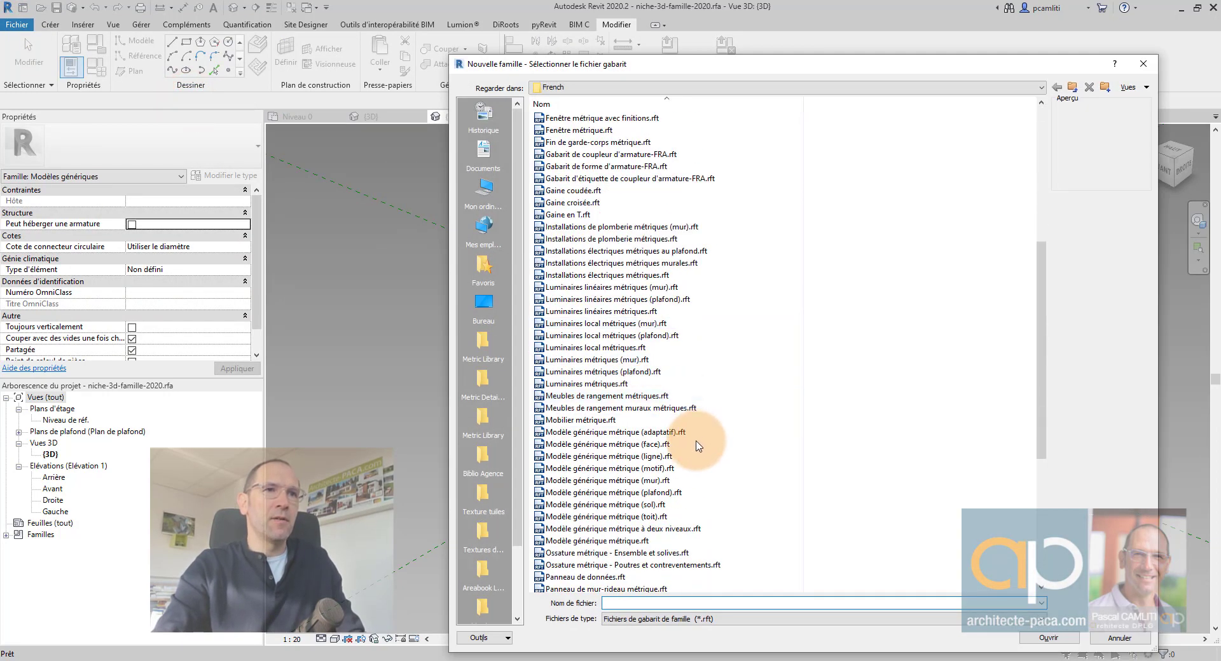
pyautogui.click(656, 434)
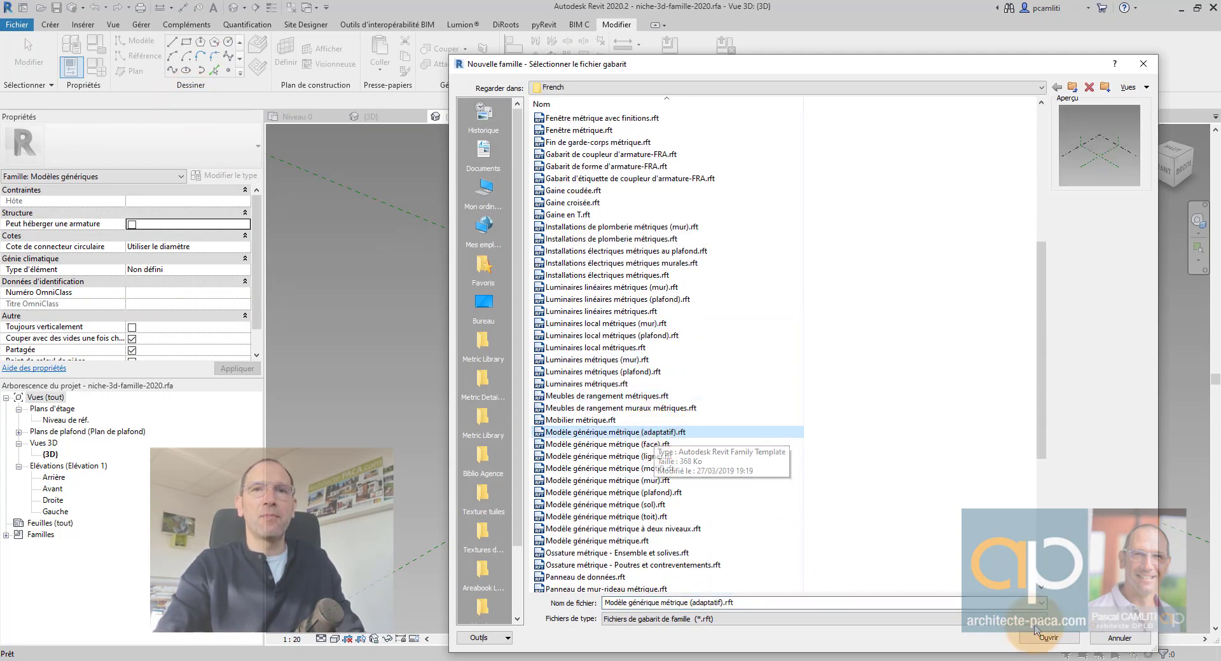
pyautogui.click(1056, 638)
pyautogui.click(864, 513)
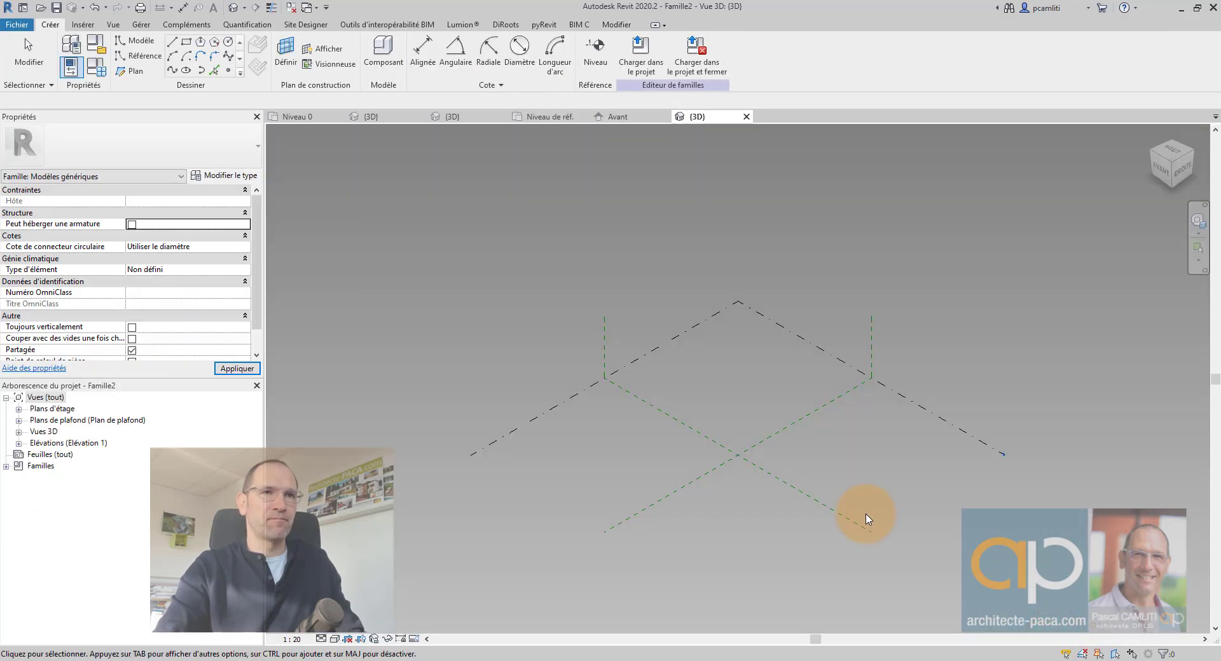
# Open the new family's "Niveau de réf." floor plan and frame the crossing of the centre reference planes.
pyautogui.click(1173, 150)
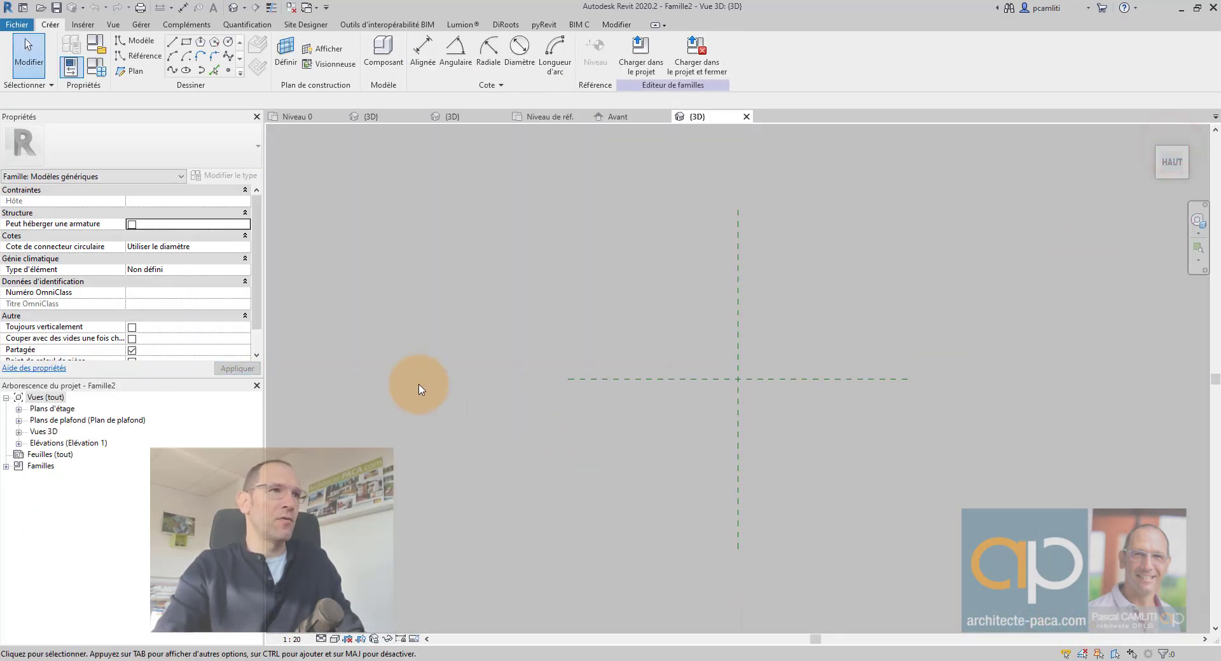
pyautogui.doubleClick(52, 409)
pyautogui.doubleClick(58, 421)
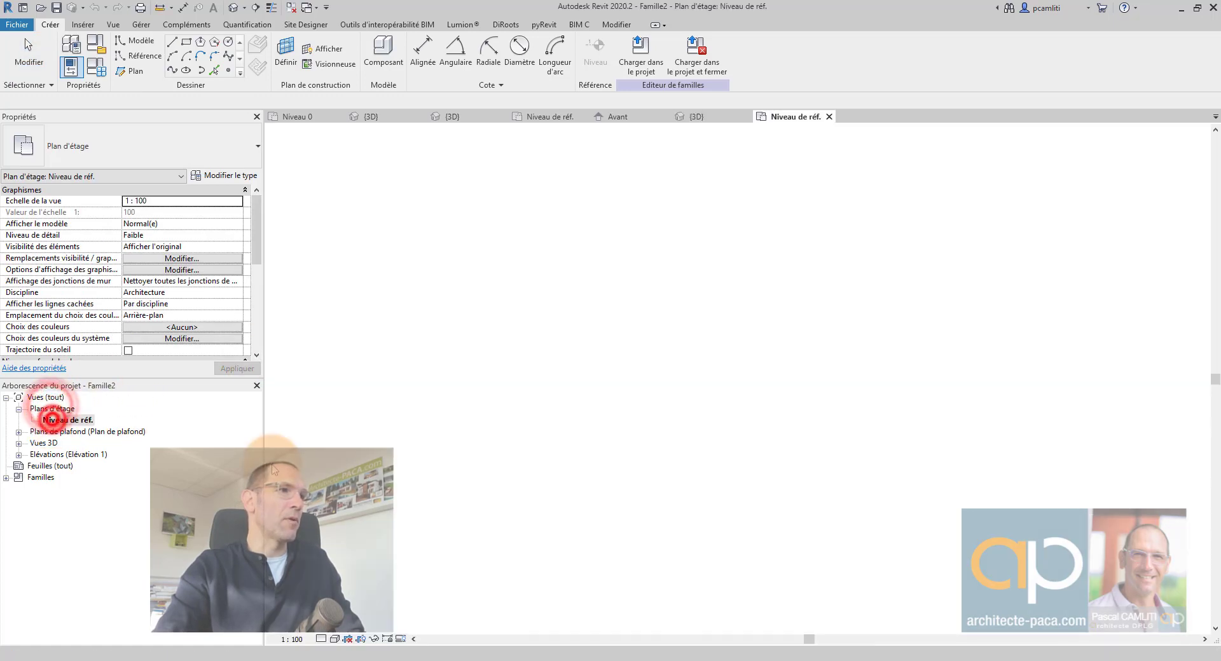
pyautogui.moveTo(790, 403); pyautogui.dragTo(597, 371, button='middle')
pyautogui.scroll(4, 568, 369)
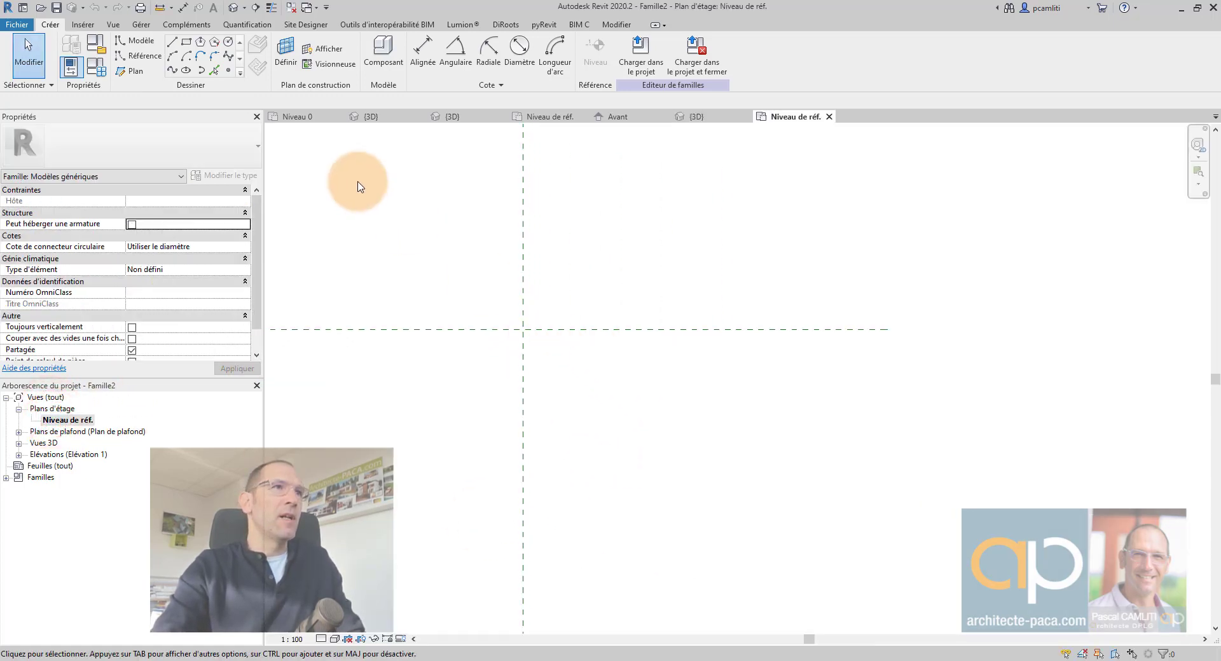
# Place four reference points in a rectangle, starting at the intersection of the two centre reference planes and going clockwise.
pyautogui.click(229, 70)
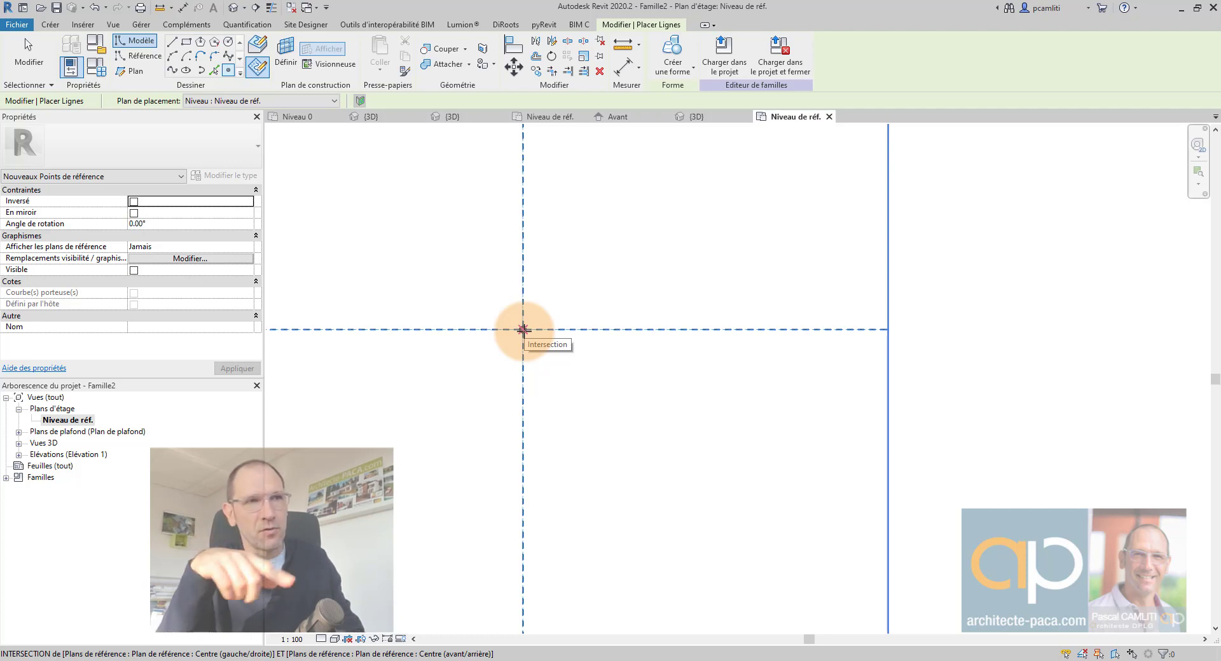
pyautogui.click(523, 329)
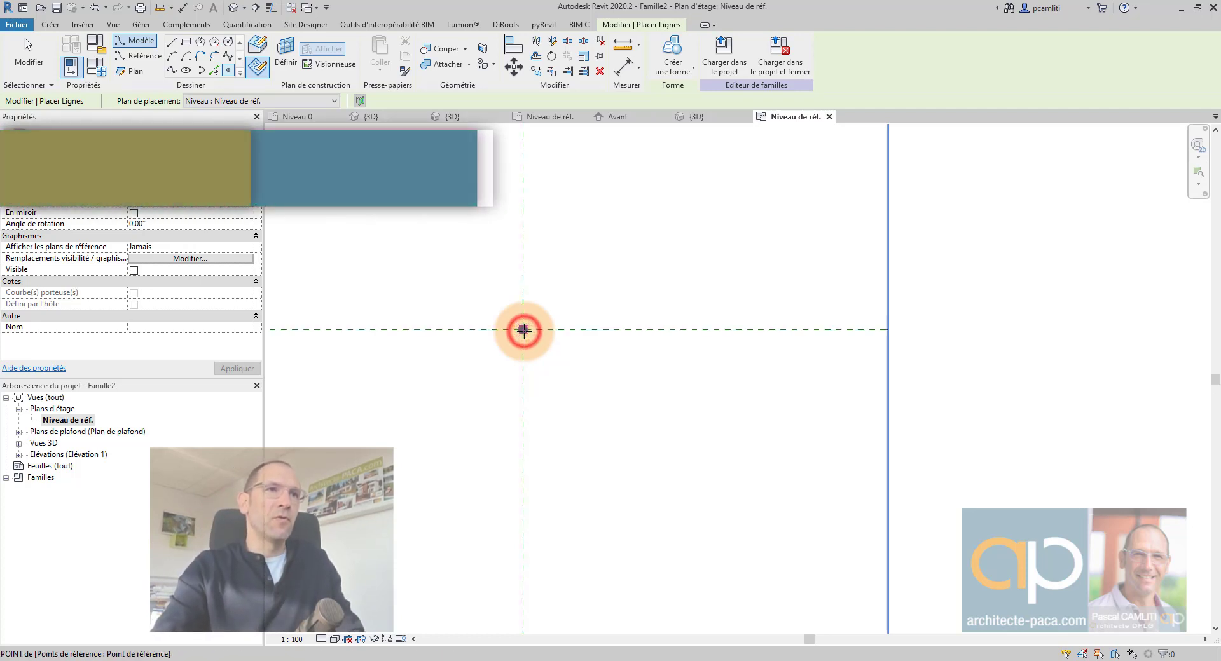
pyautogui.click(609, 330)
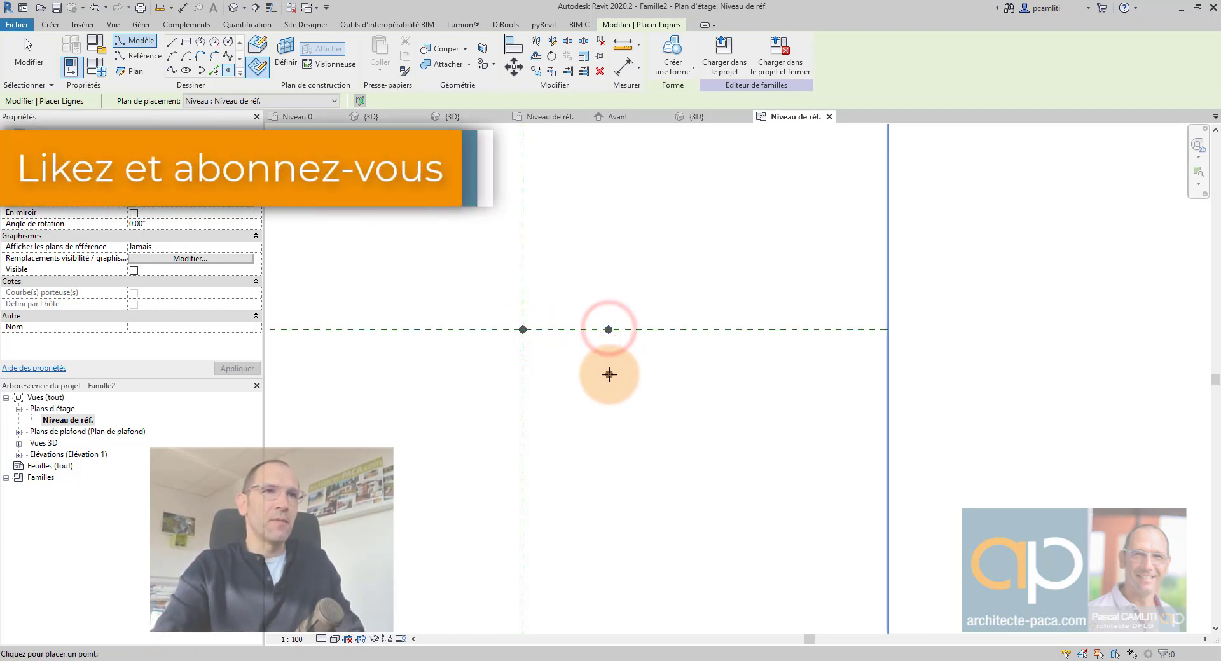
pyautogui.click(609, 374)
pyautogui.click(523, 374)
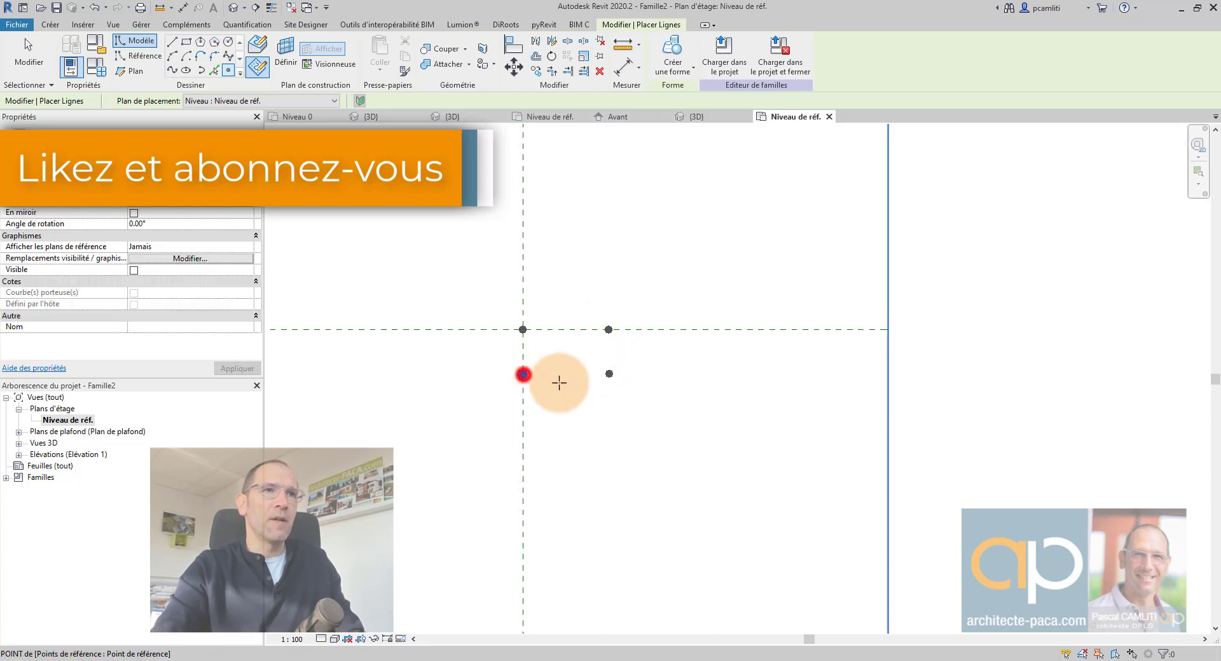
pyautogui.press('Escape')
# Make all four reference points adaptive.
pyautogui.moveTo(492, 307); pyautogui.dragTo(632, 396)
pyautogui.click(750, 62)
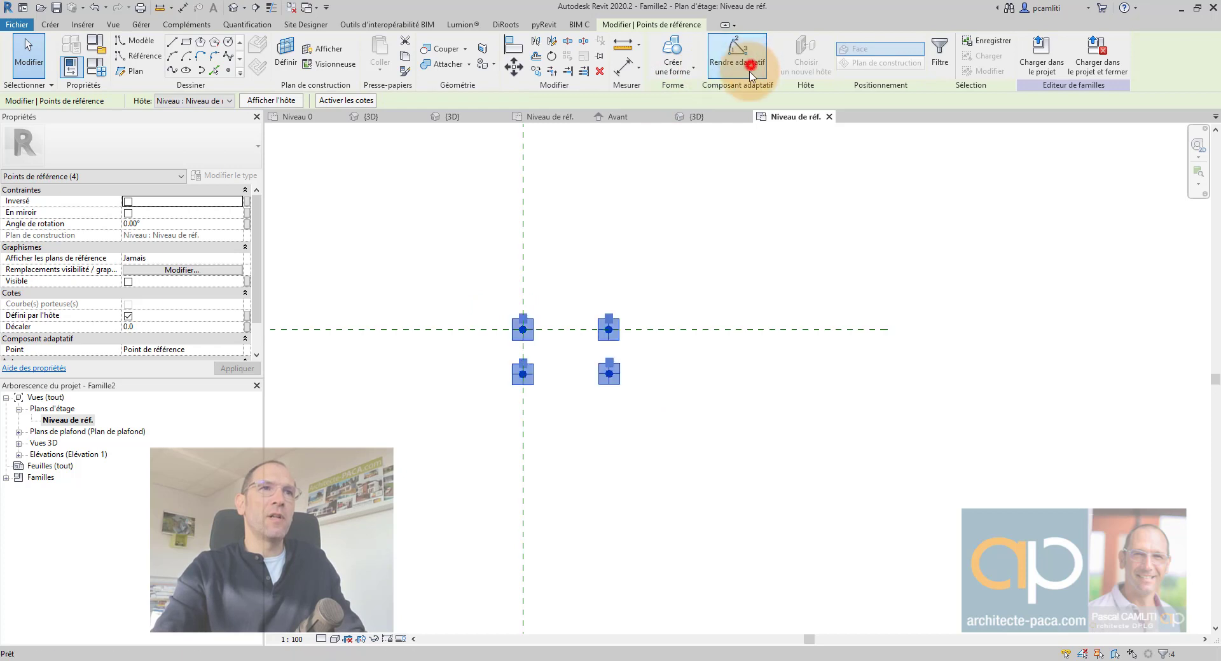
pyautogui.click(749, 265)
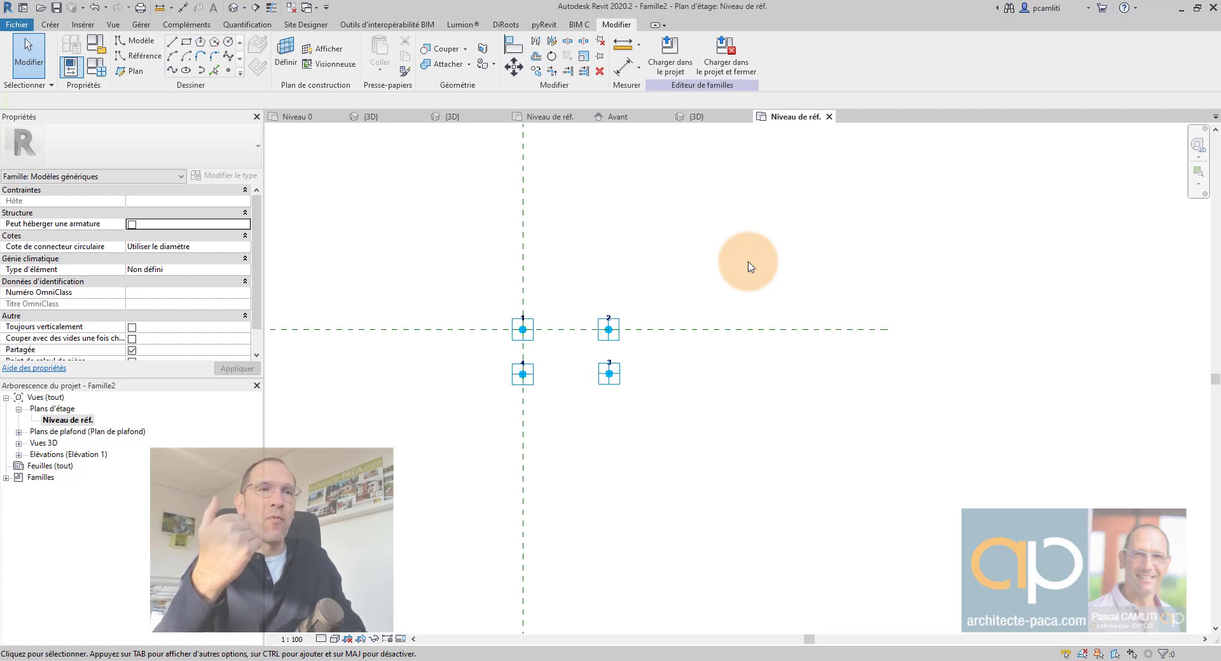
# Move adaptive points 2 and 3 together closer to points 1 and 4.
pyautogui.moveTo(570, 294); pyautogui.dragTo(559, 374)
pyautogui.scroll(2, 629, 388)
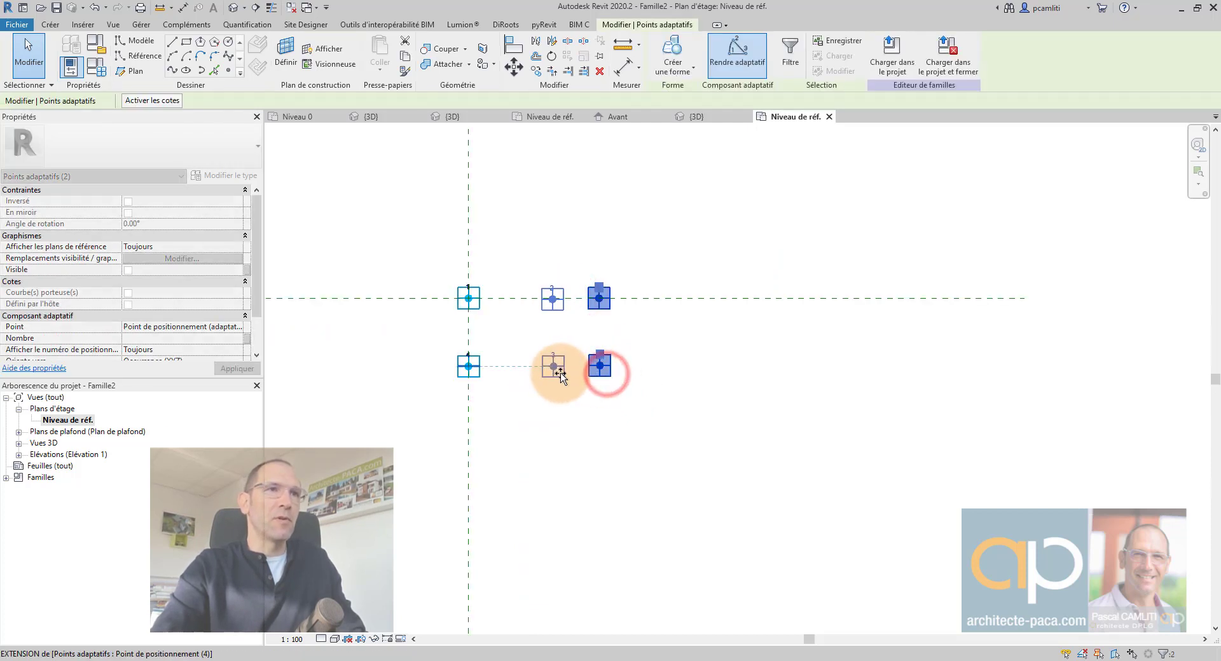
pyautogui.click(663, 418)
pyautogui.moveTo(663, 419); pyautogui.dragTo(777, 449, button='middle')
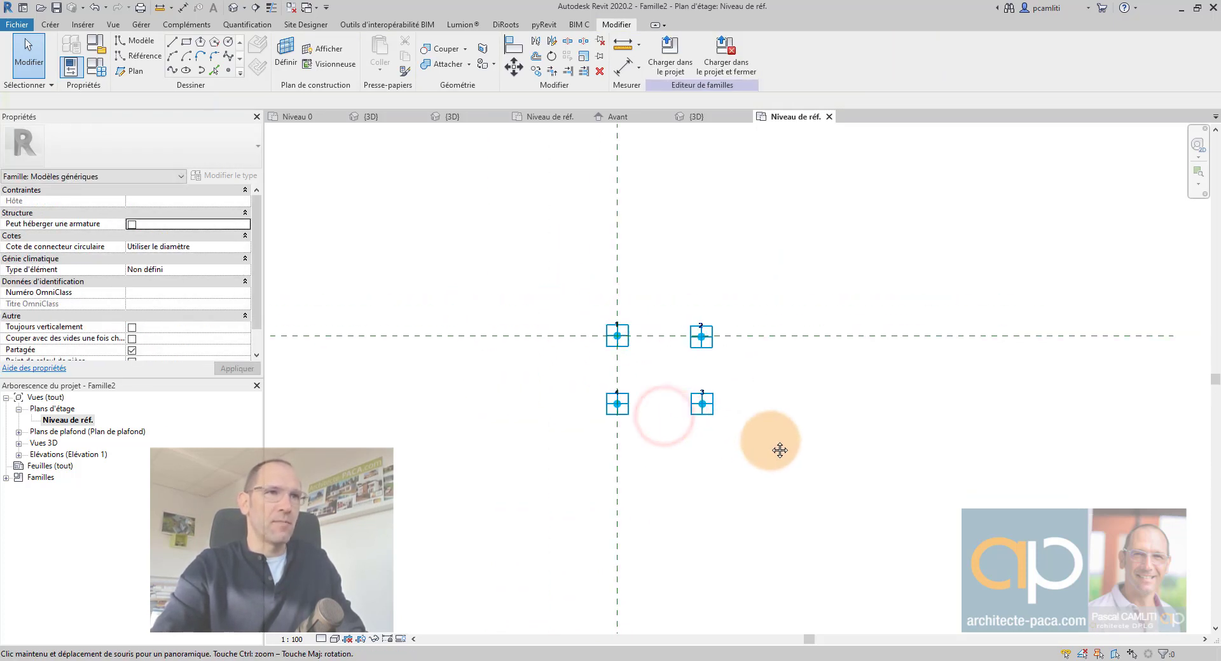
pyautogui.scroll(1, 661, 445)
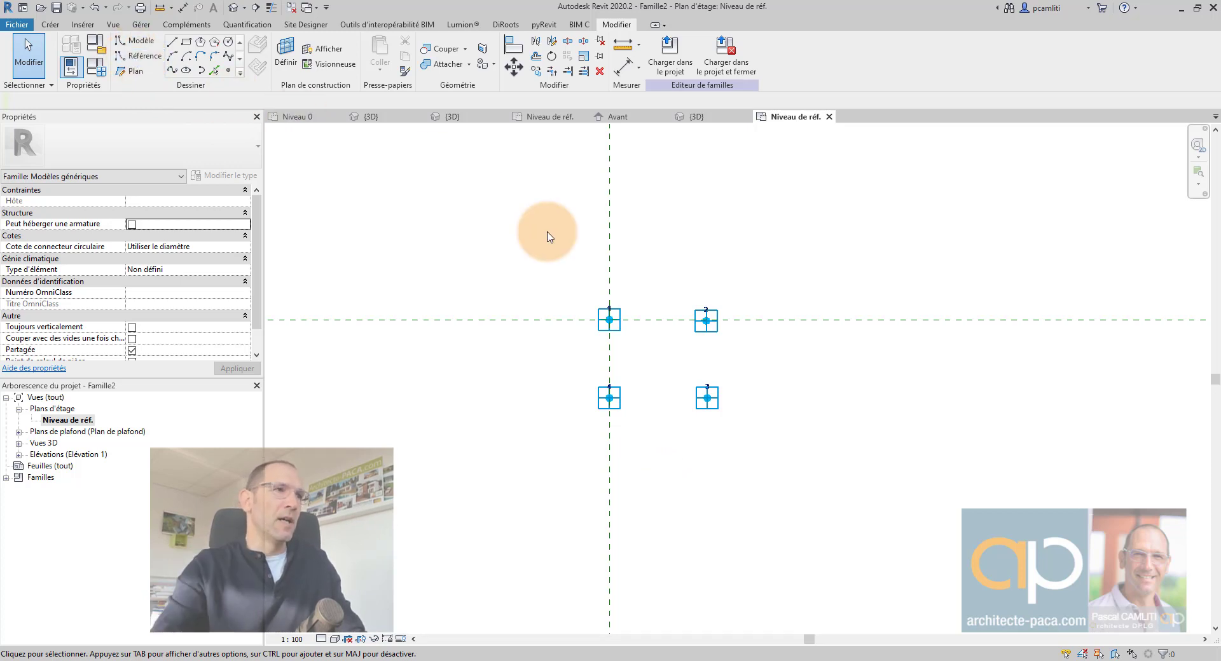
# Draw a horizontal reference plane above the adaptive points in the Gauche elevation.
pyautogui.doubleClick(78, 456)
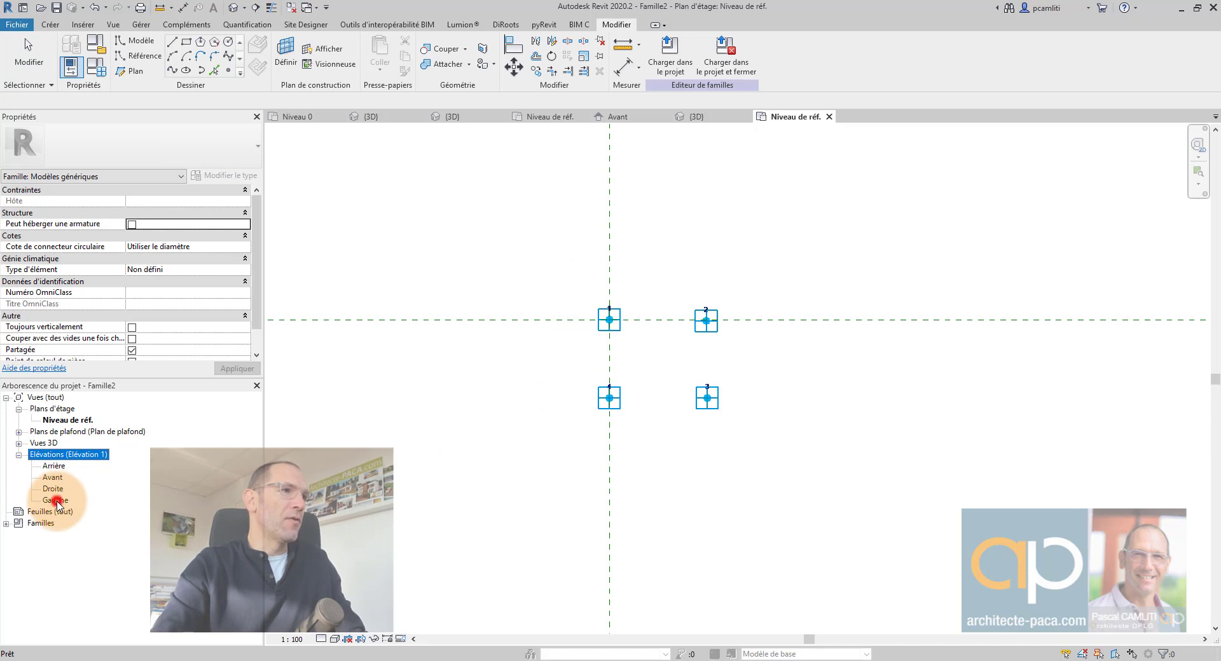
pyautogui.doubleClick(56, 501)
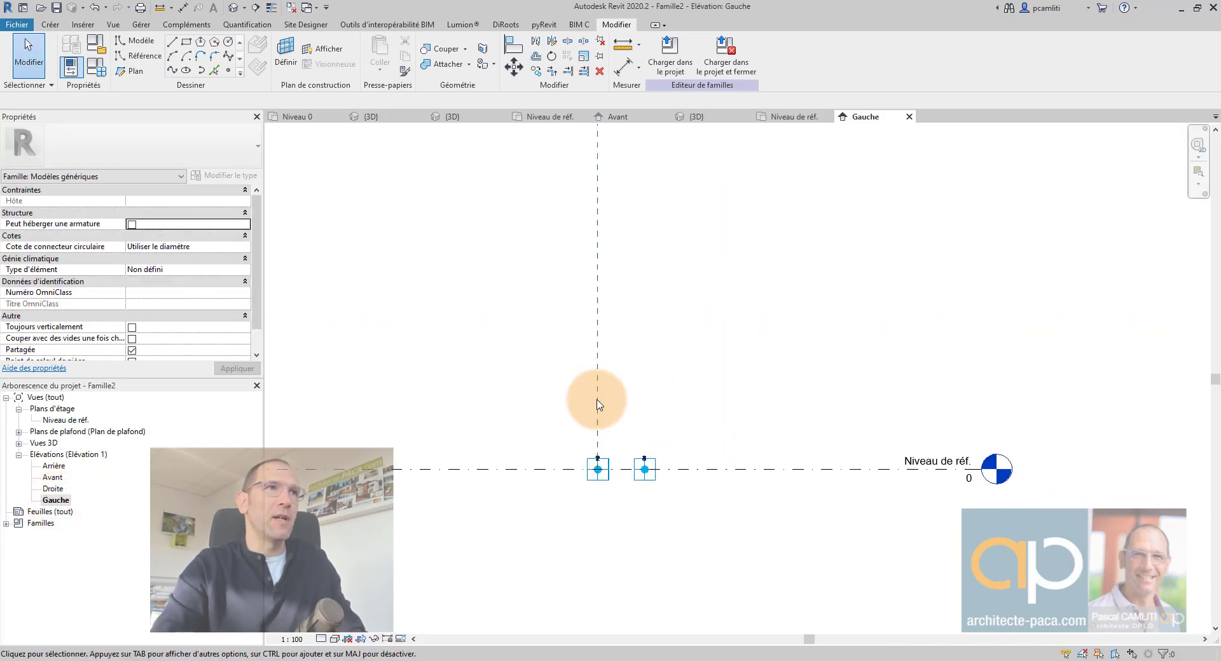
pyautogui.click(130, 70)
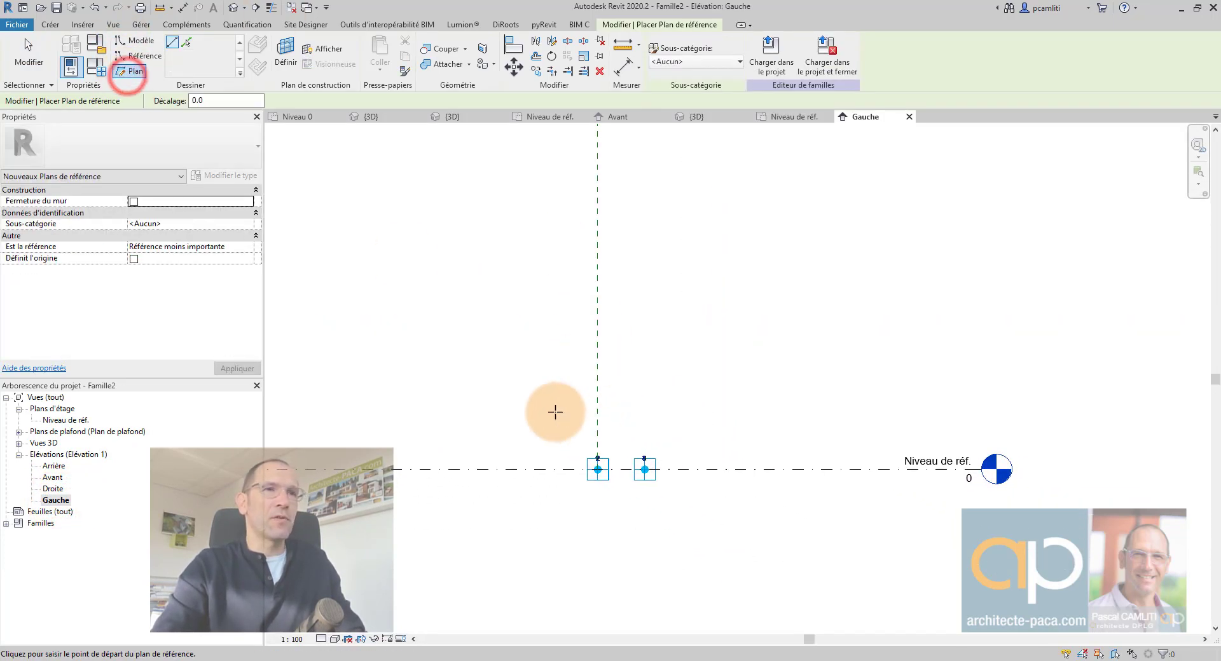
pyautogui.click(532, 398)
pyautogui.click(721, 399)
pyautogui.press('Escape')
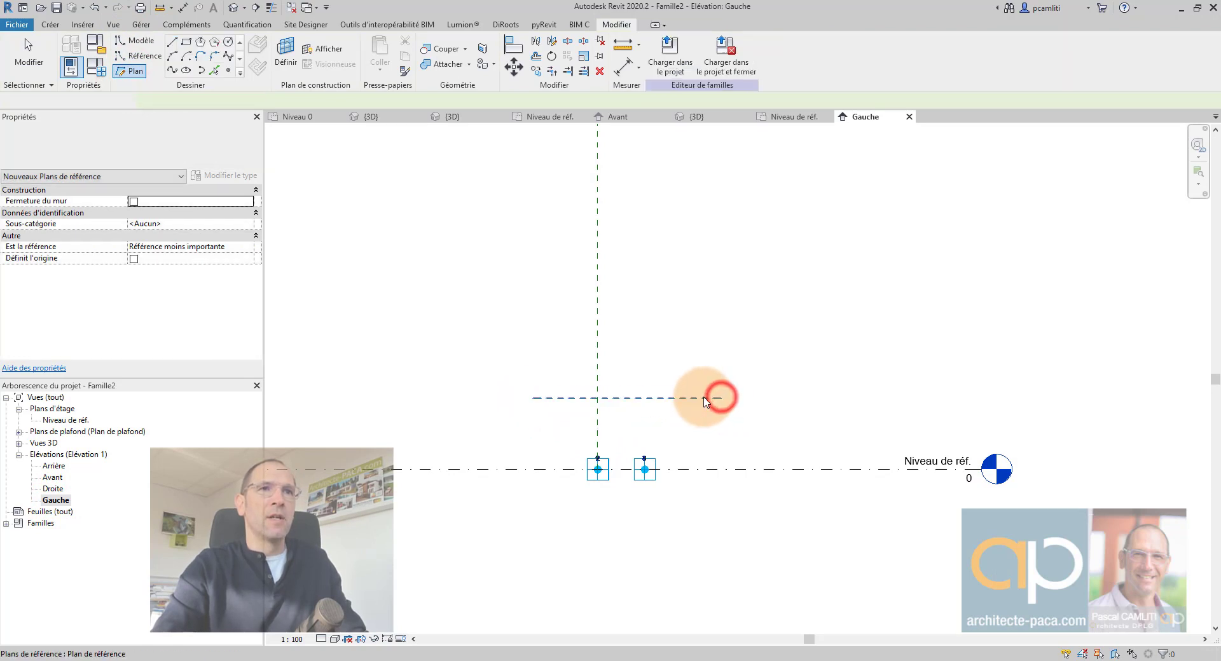
# Name the new horizontal reference plane "haut".
pyautogui.click(705, 398)
pyautogui.click(704, 392)
pyautogui.write('h')
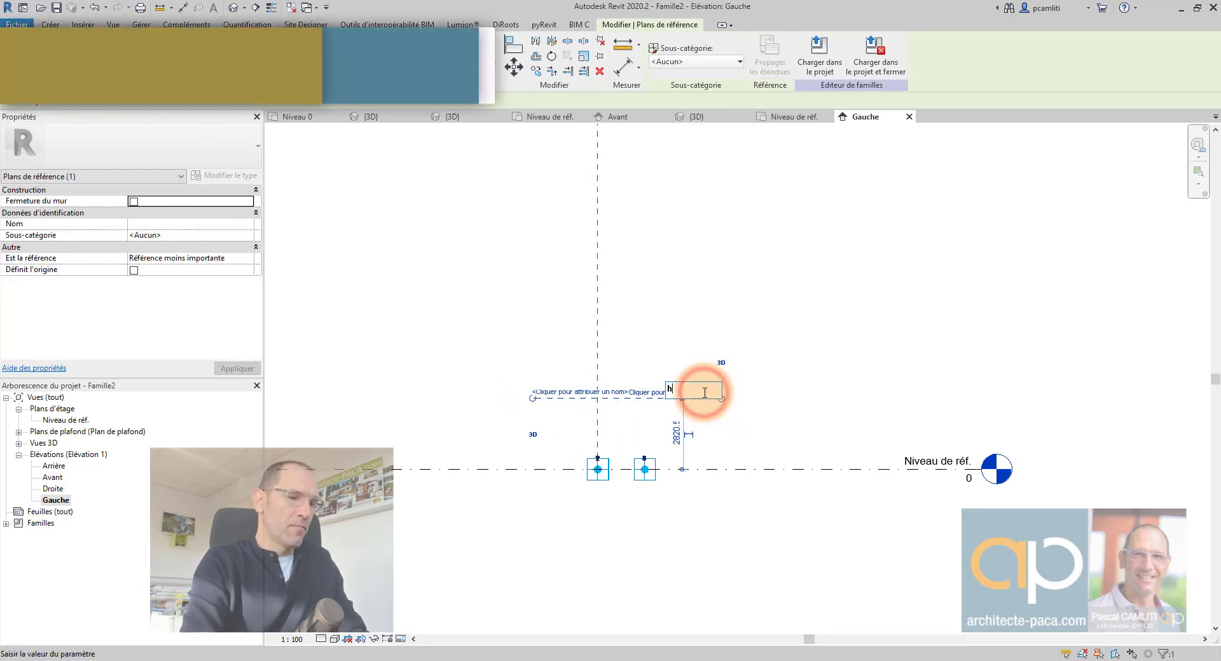
pyautogui.write('aut')
pyautogui.click(626, 335)
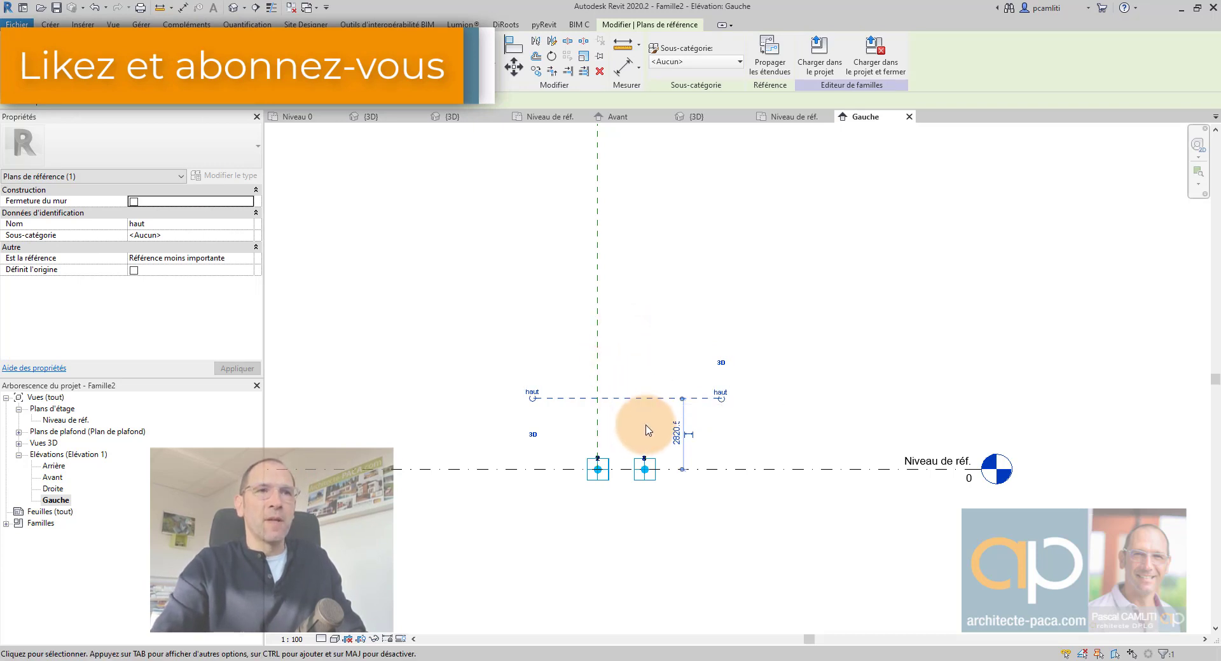
# Set the height of the "haut" reference plane above the reference level to 2000.
pyautogui.click(678, 435)
pyautogui.write('200')
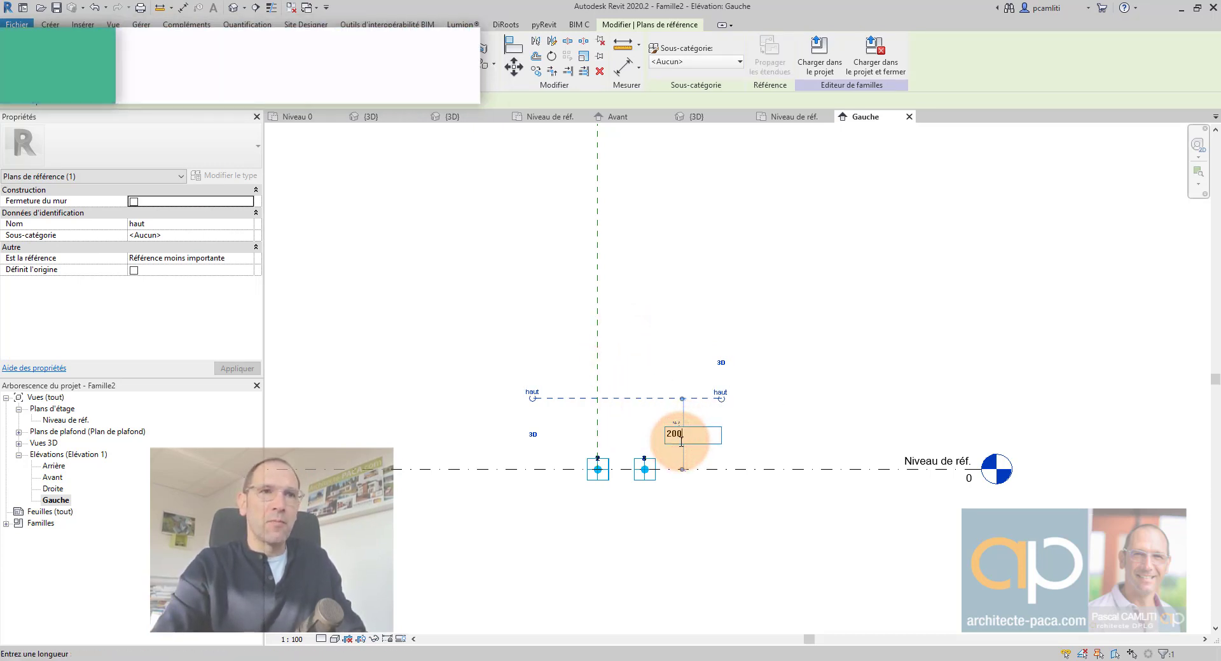
pyautogui.write('0')
pyautogui.press('Return')
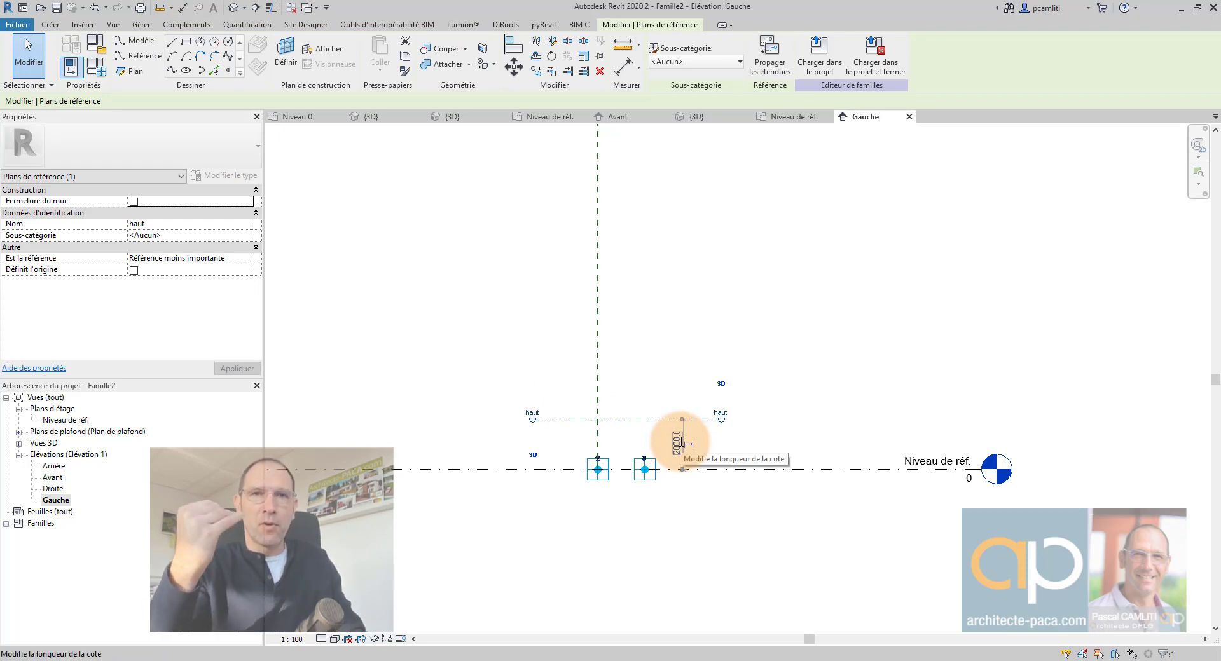
pyautogui.click(655, 385)
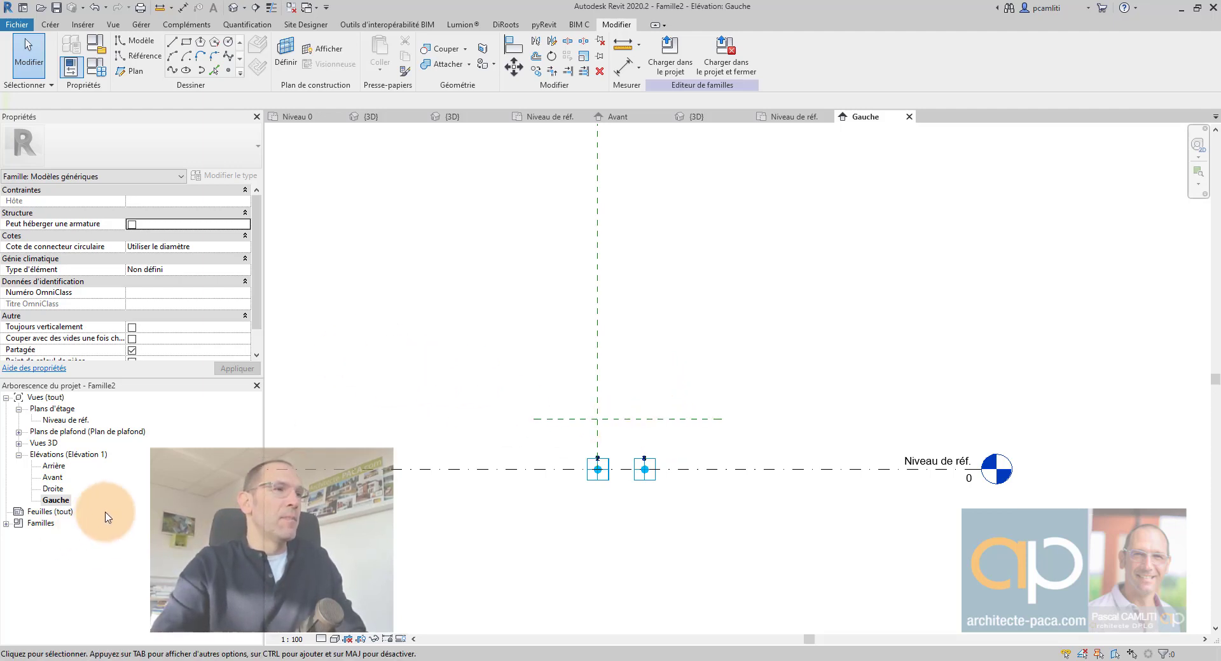
# In the Niveau de réf. floor plan, place four reference points on the "haut" reference plane, one just beside each adaptive point.
pyautogui.doubleClick(74, 422)
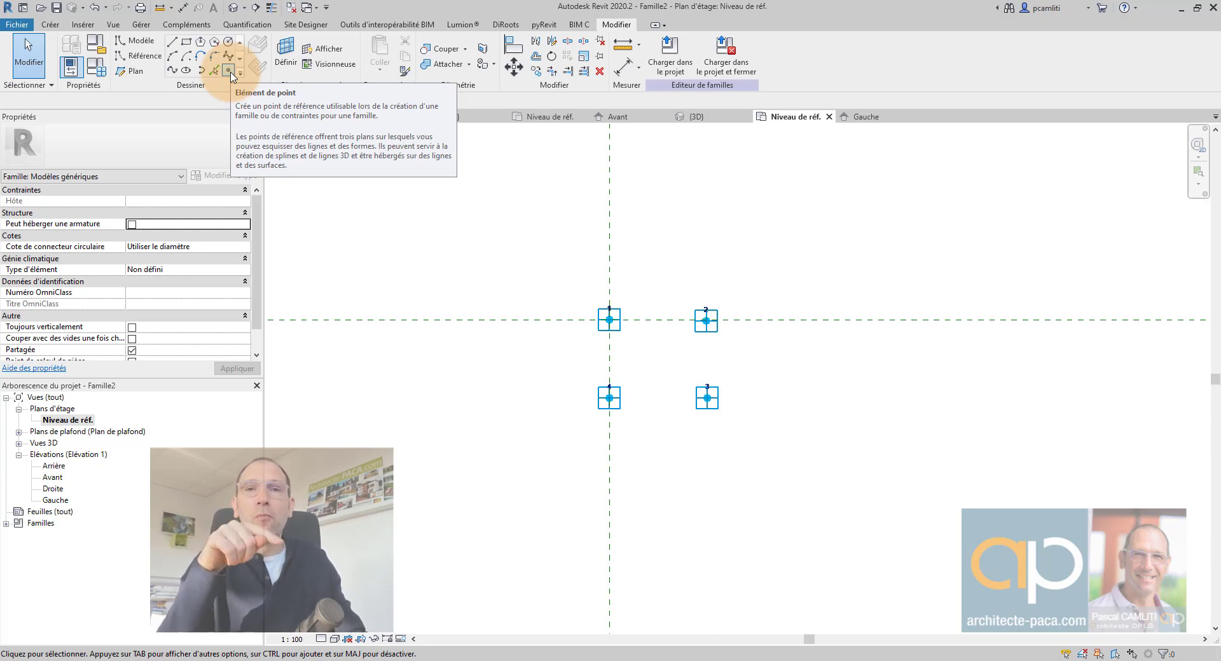
pyautogui.click(227, 70)
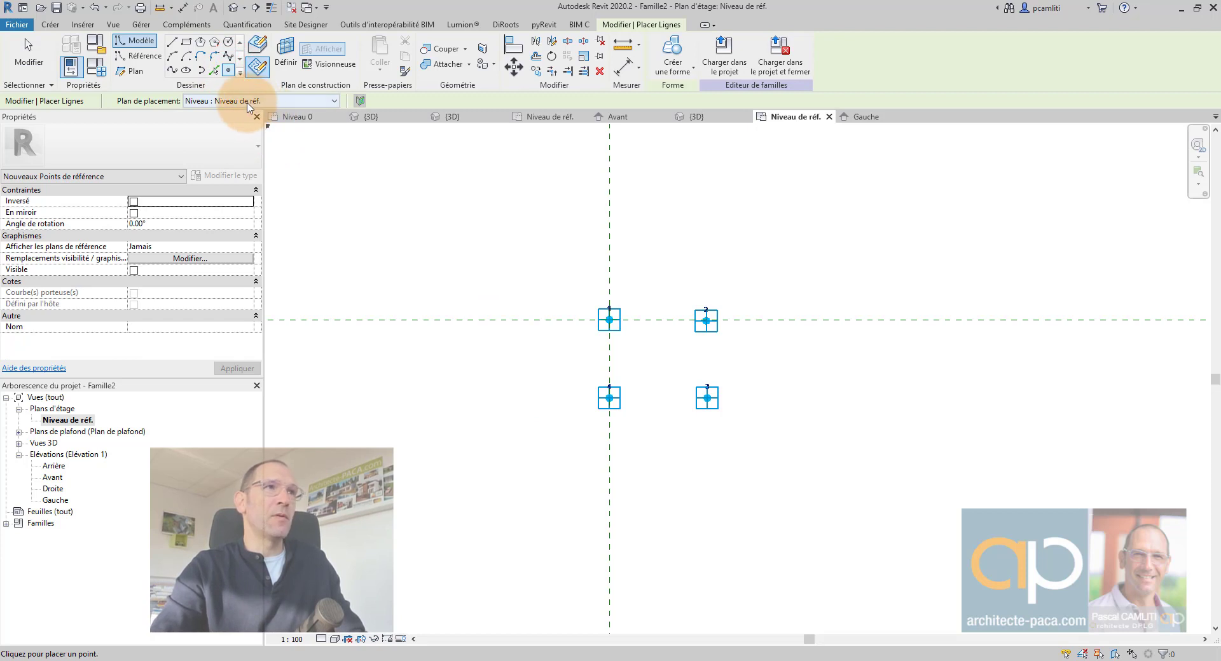
pyautogui.click(248, 103)
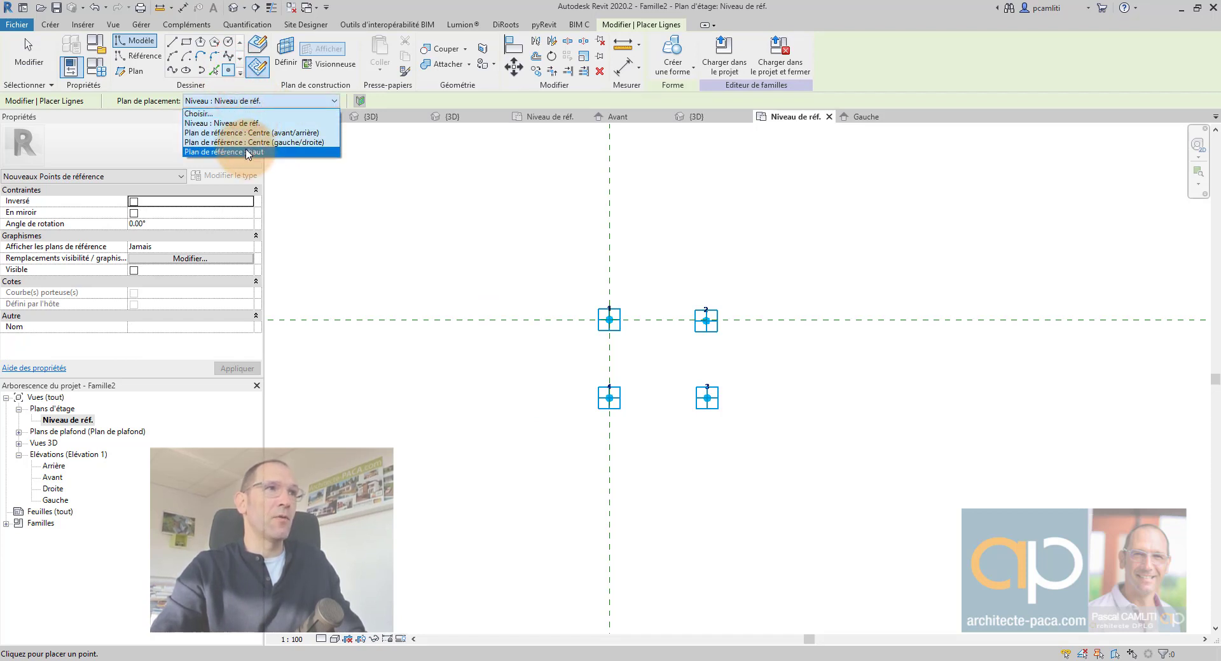
pyautogui.click(247, 152)
pyautogui.scroll(2, 595, 315)
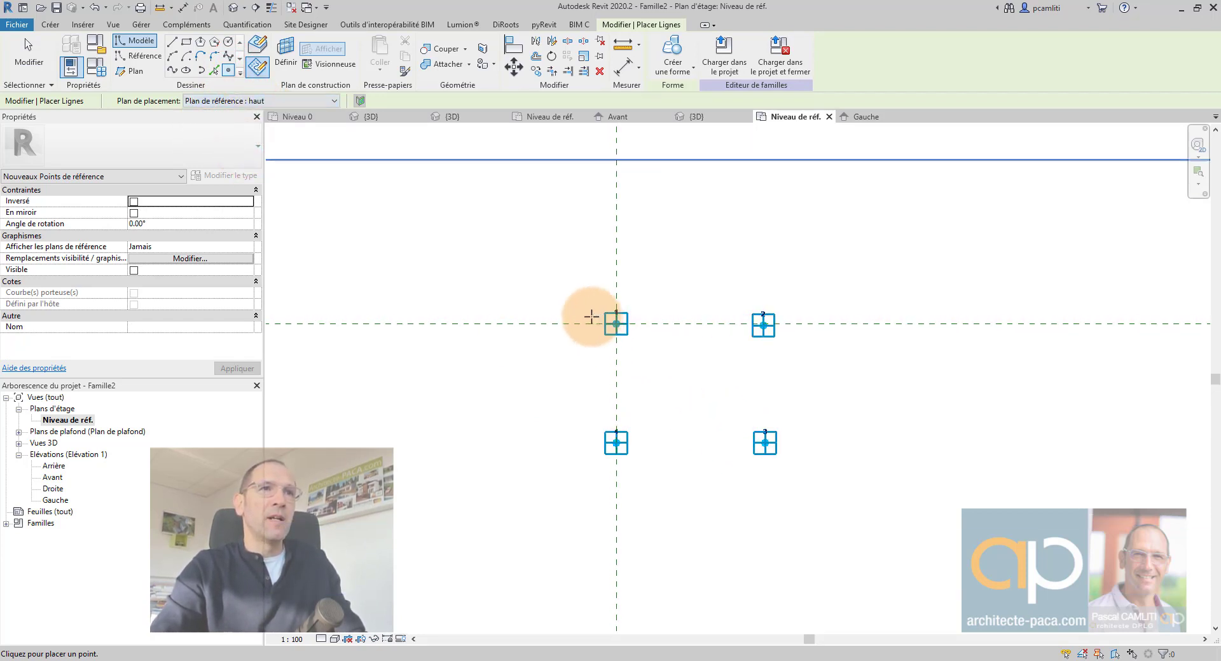
pyautogui.click(591, 322)
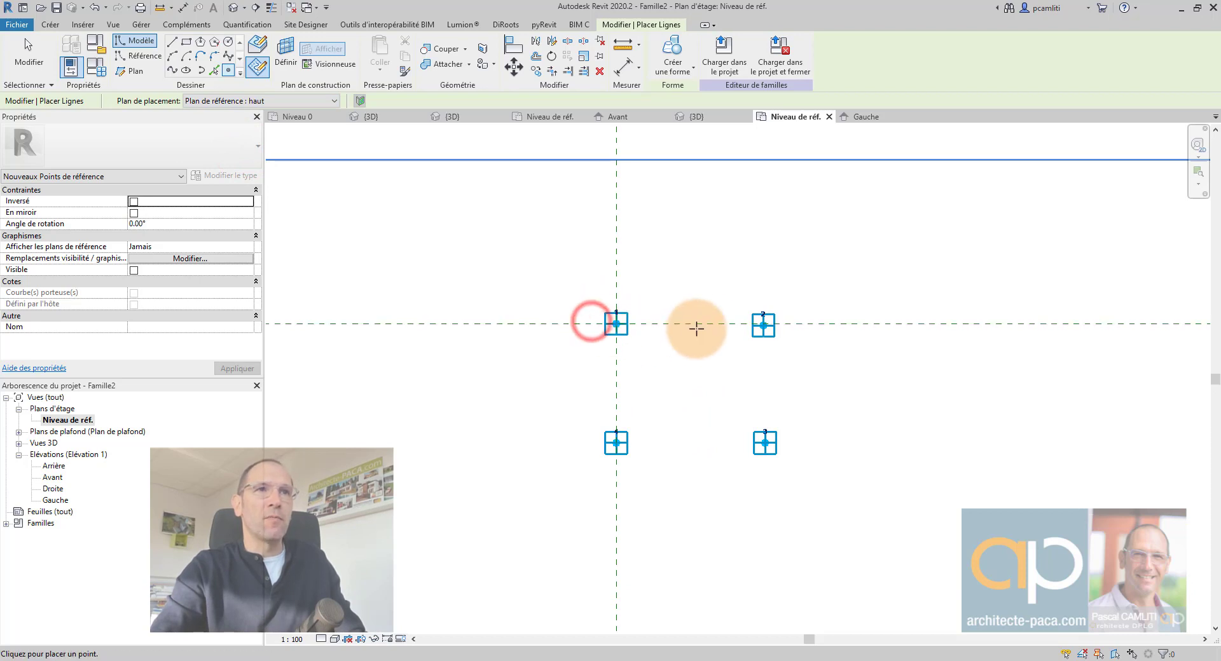
pyautogui.click(740, 322)
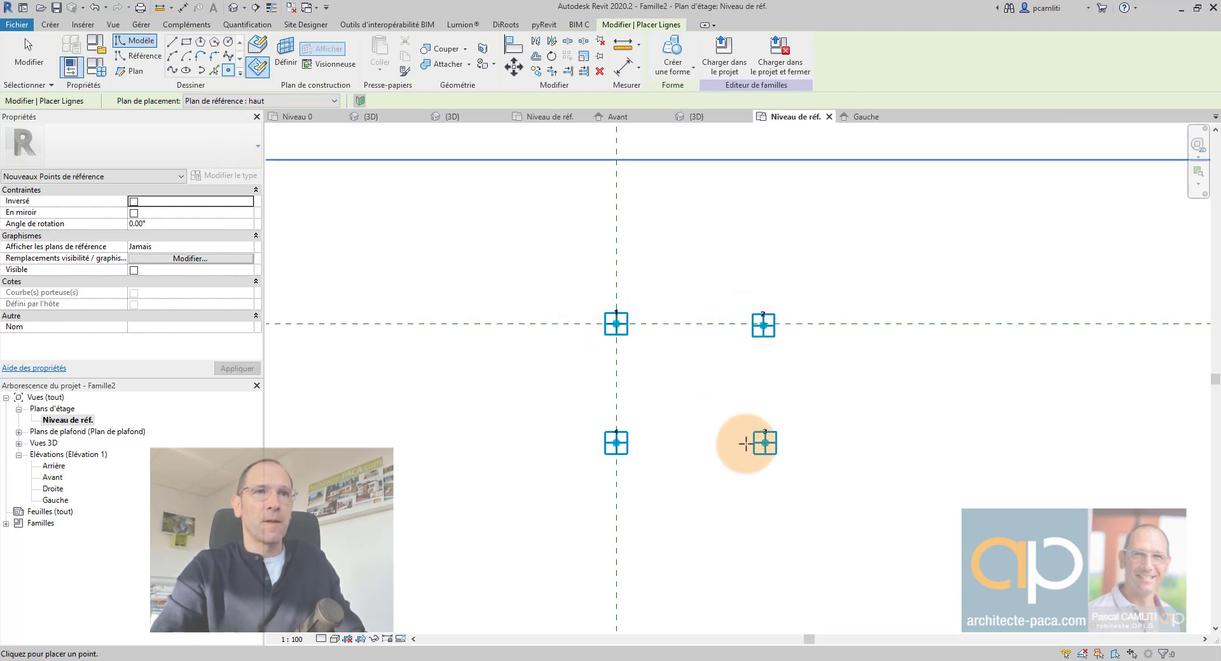
pyautogui.click(746, 443)
pyautogui.click(580, 440)
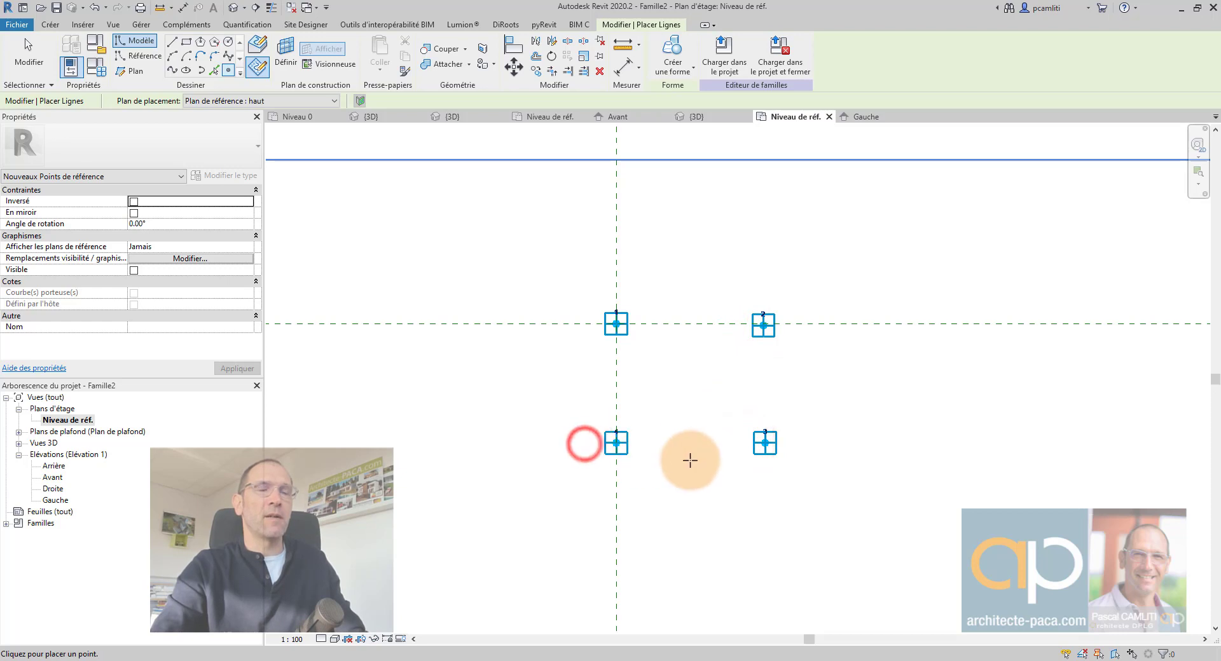
pyautogui.press('Escape')
pyautogui.press('Escape')
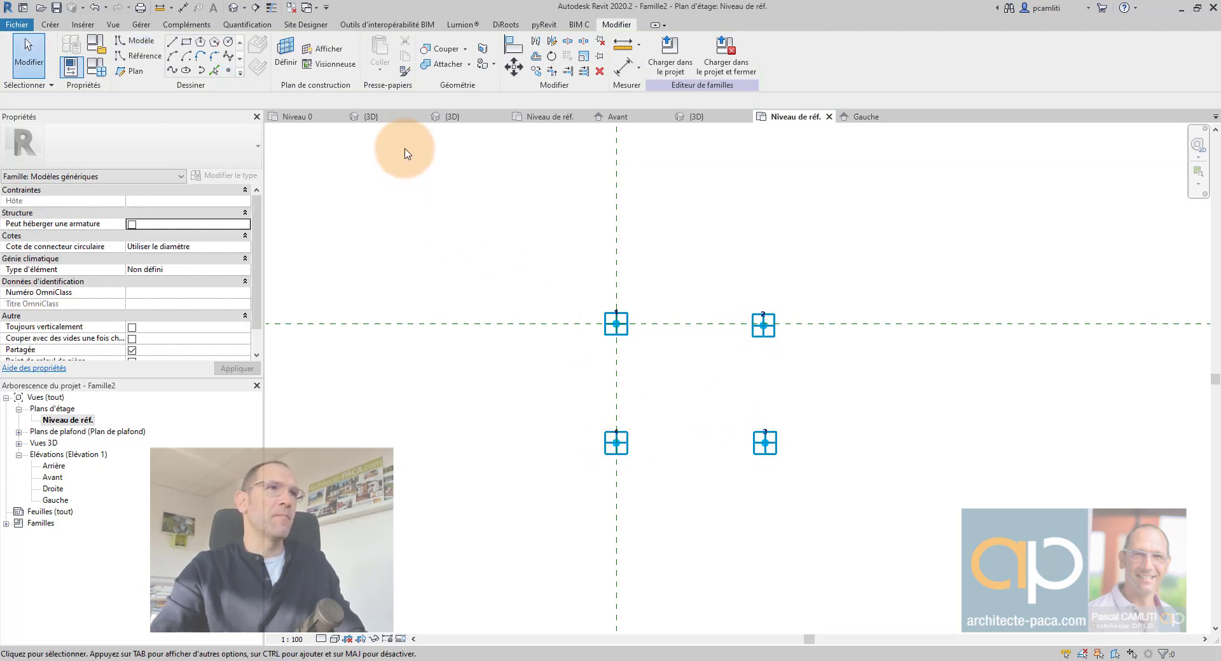
# In the 3D view, make the four upper reference points on the "haut" plane adaptive.
pyautogui.click(232, 9)
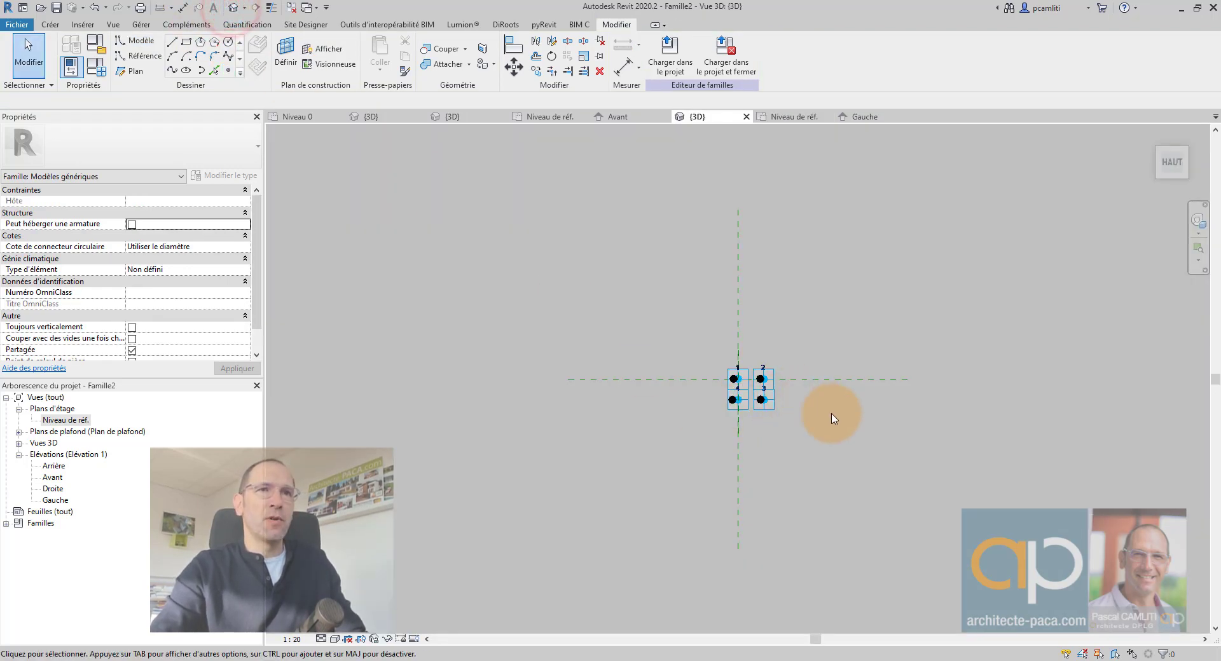
pyautogui.keyDown('shift'); pyautogui.moveTo(831, 418); pyautogui.dragTo(772, 322, button='middle'); pyautogui.keyUp('shift')
pyautogui.keyDown('shift'); pyautogui.moveTo(773, 442); pyautogui.dragTo(785, 404, button='middle'); pyautogui.keyUp('shift')
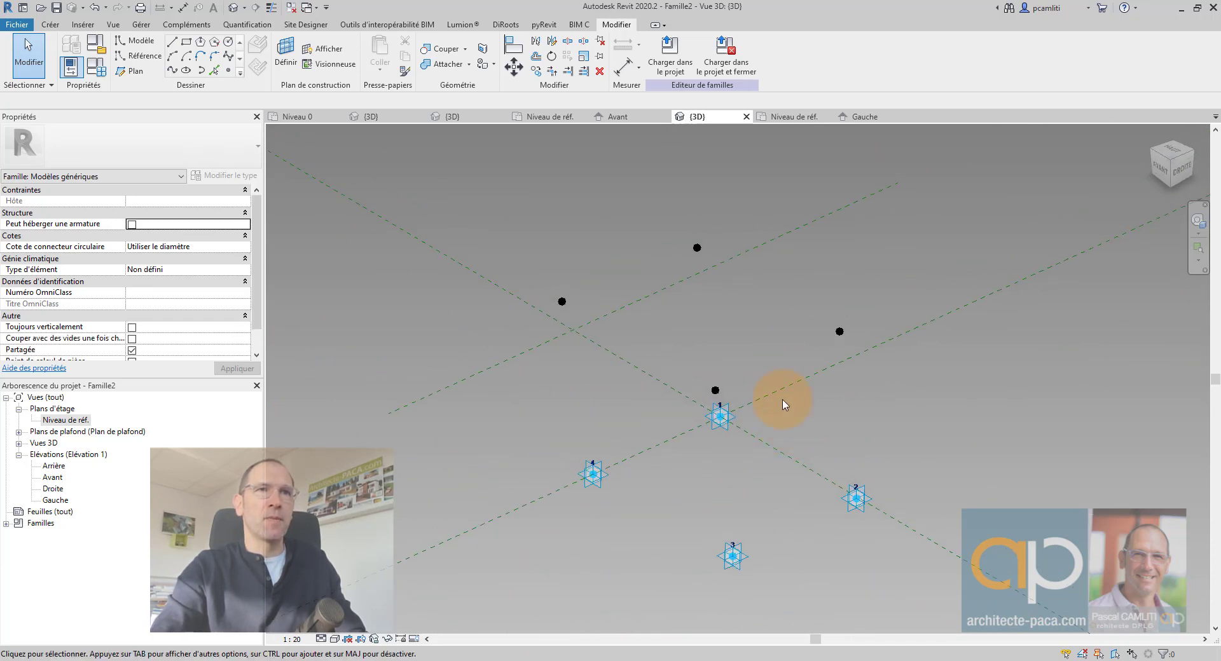
pyautogui.keyDown('shift'); pyautogui.moveTo(567, 236); pyautogui.dragTo(547, 185, button='middle'); pyautogui.keyUp('shift')
pyautogui.moveTo(503, 234); pyautogui.dragTo(814, 404)
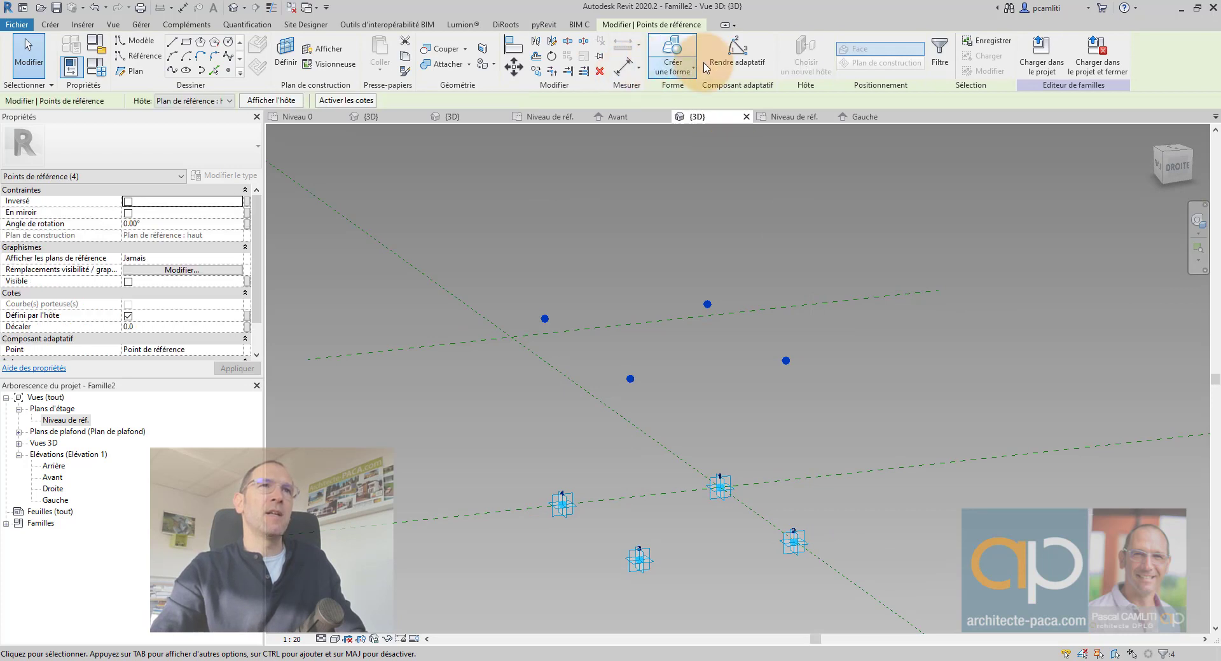
pyautogui.click(731, 63)
pyautogui.click(833, 207)
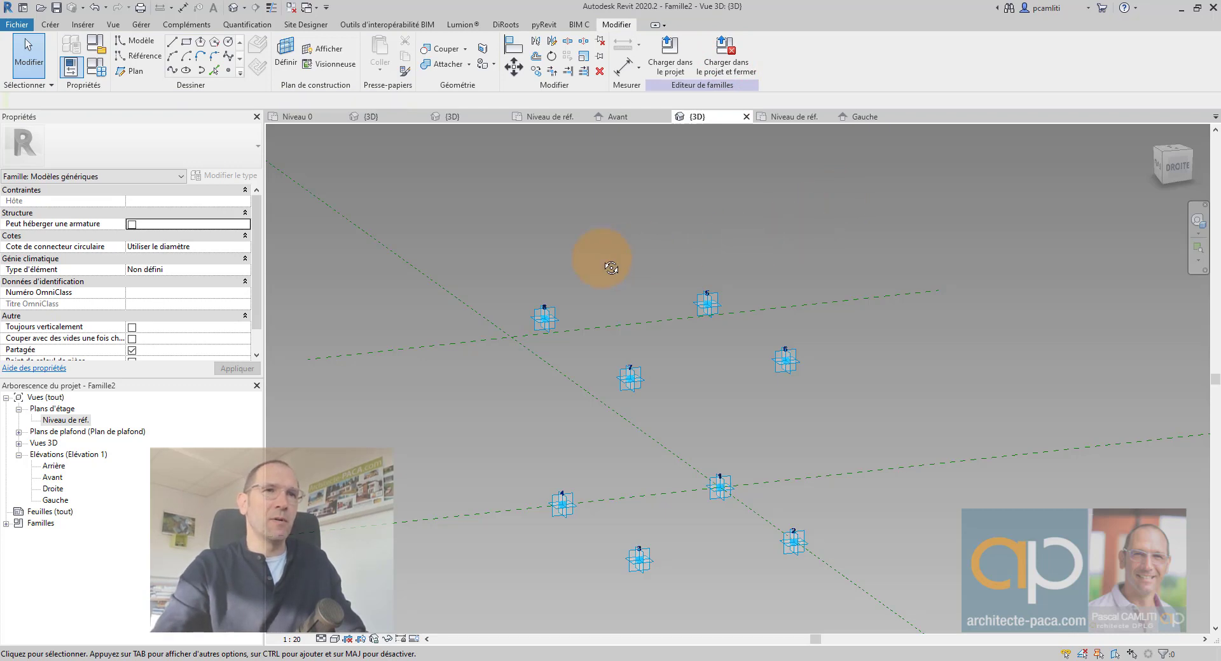
# Align adaptive point 5 with point 1 in both horizontal directions so it sits directly above it.
pyautogui.keyDown('shift'); pyautogui.moveTo(611, 267); pyautogui.dragTo(788, 313, button='middle'); pyautogui.keyUp('shift')
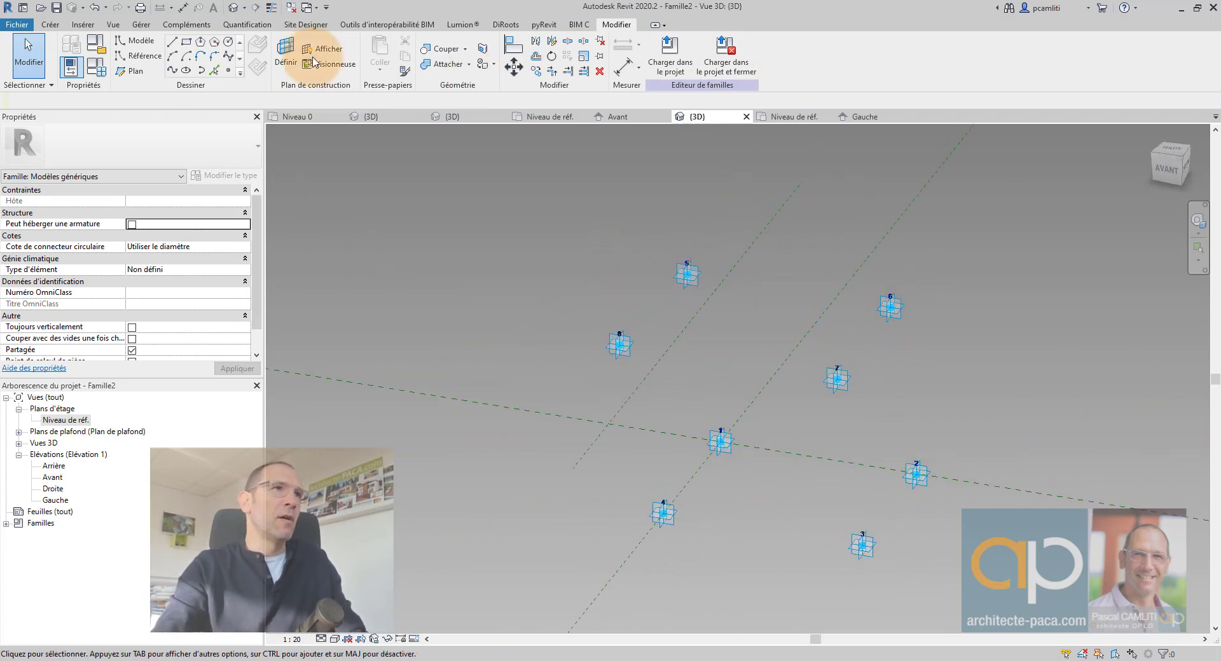
pyautogui.click(509, 43)
pyautogui.moveTo(722, 443)
pyautogui.keyDown('shift'); pyautogui.mouseDown(button='middle')
pyautogui.moveTo(745, 459)
pyautogui.moveTo(715, 446)
pyautogui.mouseUp(button='middle'); pyautogui.keyUp('shift')
pyautogui.scroll(3, 713, 443)
pyautogui.scroll(-3, 712, 441)
pyautogui.click(712, 441)
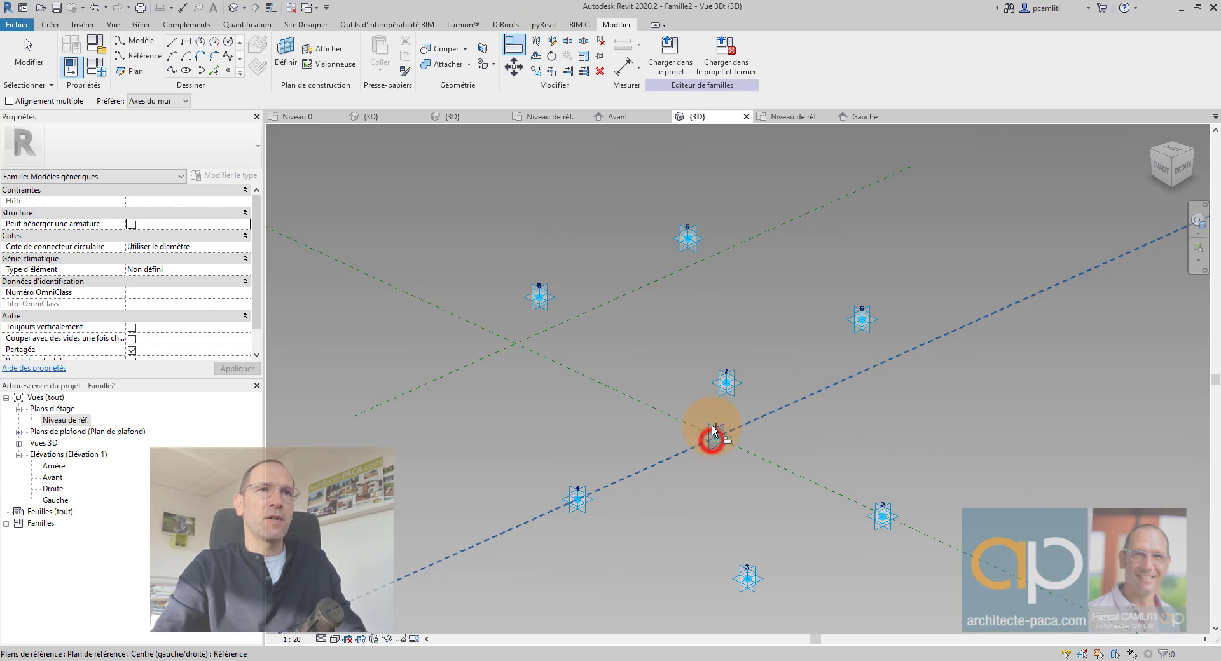
pyautogui.click(686, 248)
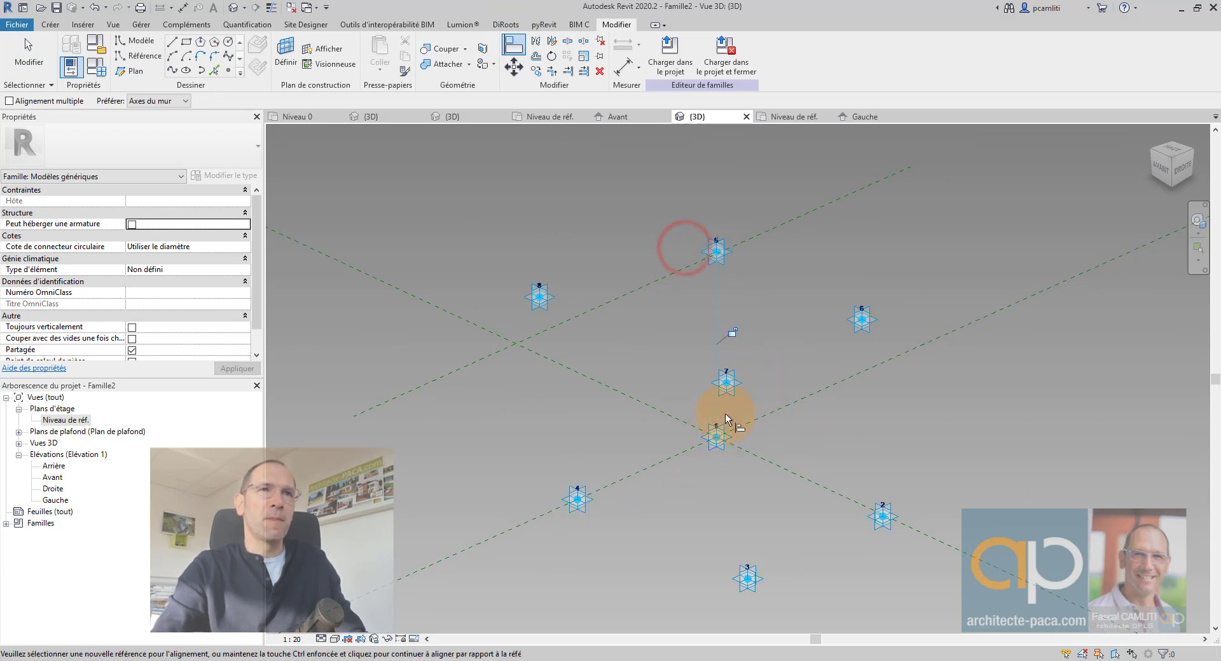
pyautogui.click(723, 266)
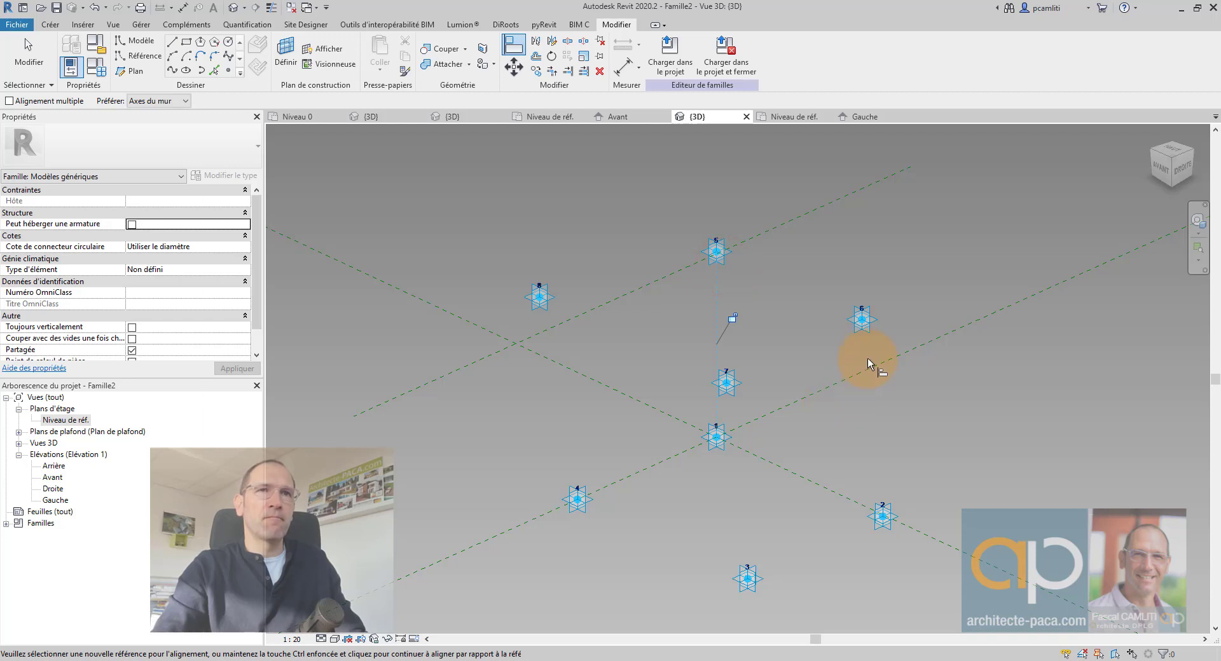
# Align adaptive point 6 with point 2 along both of its vertical planes.
pyautogui.click(887, 527)
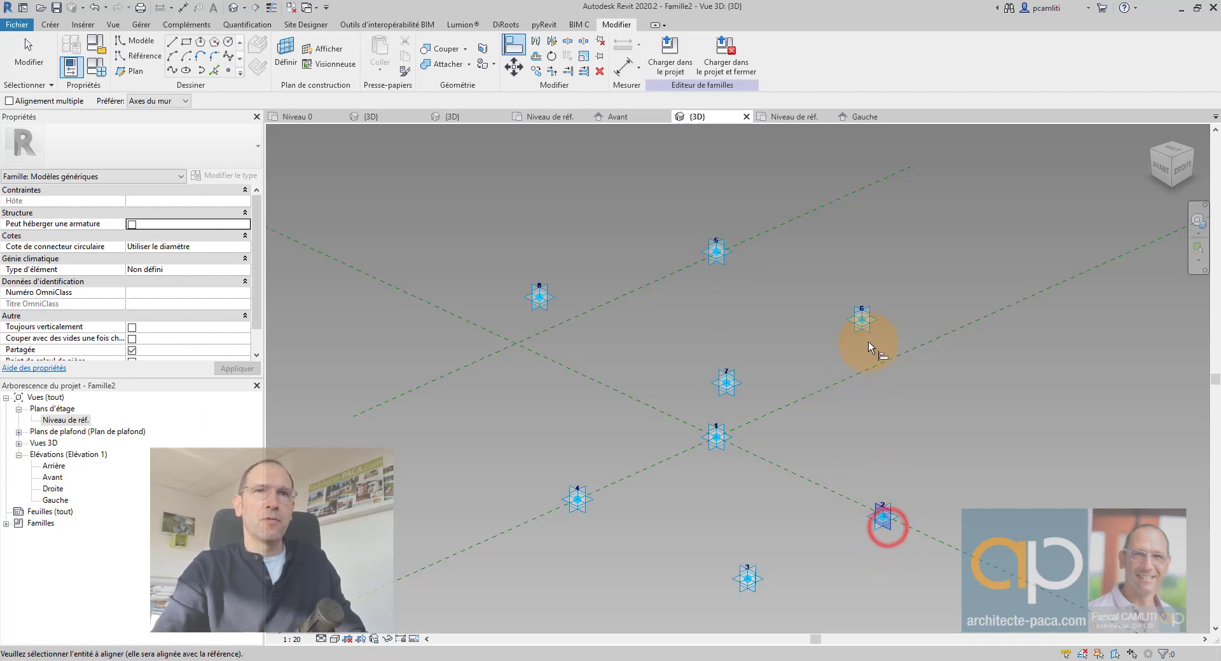
pyautogui.click(869, 332)
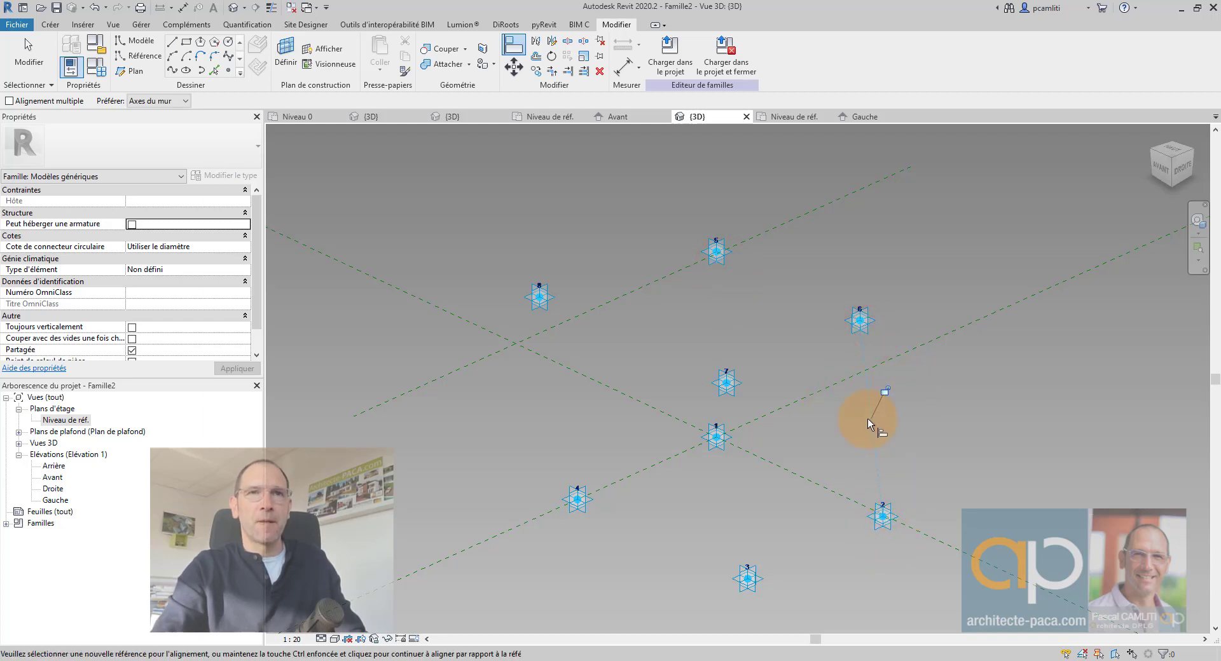
pyautogui.click(892, 507)
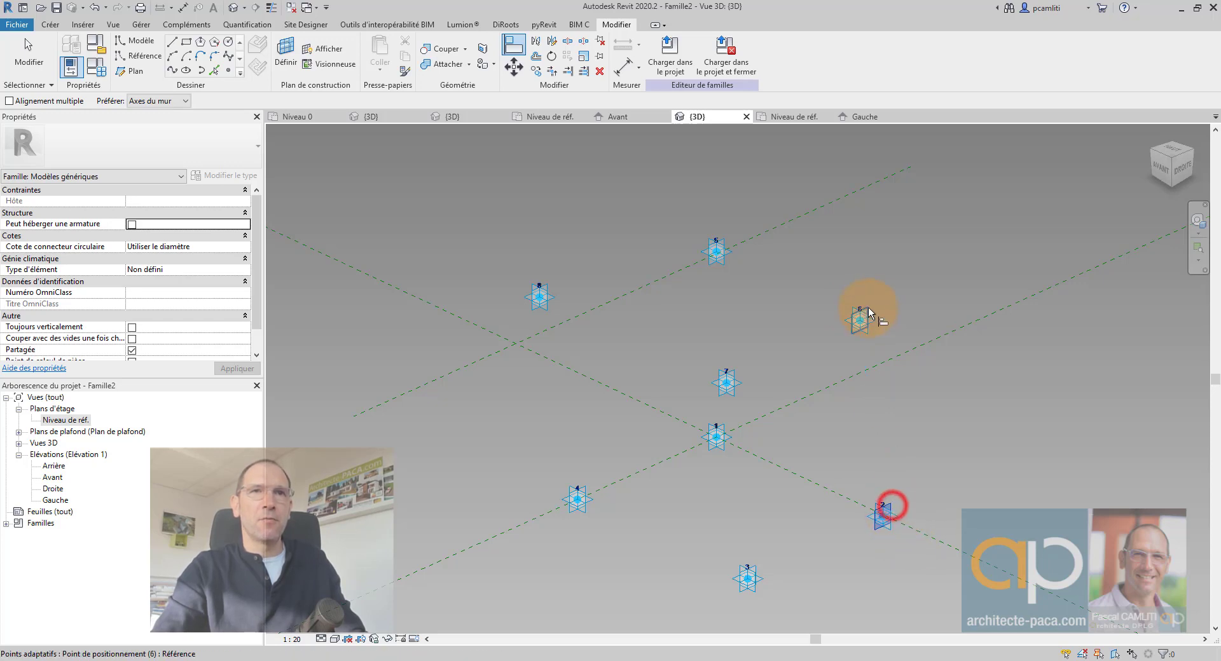
pyautogui.click(868, 311)
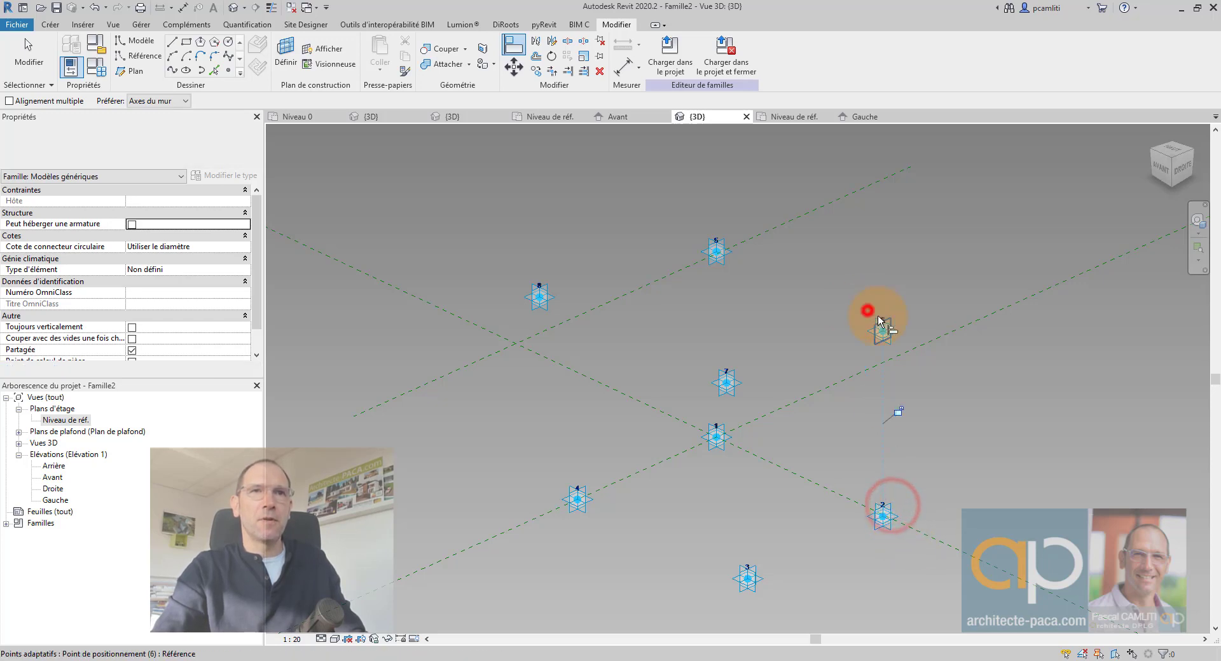
# Align adaptive point 7 vertically over point 3 using both of point 3's vertical planes.
pyautogui.click(745, 582)
pyautogui.click(733, 370)
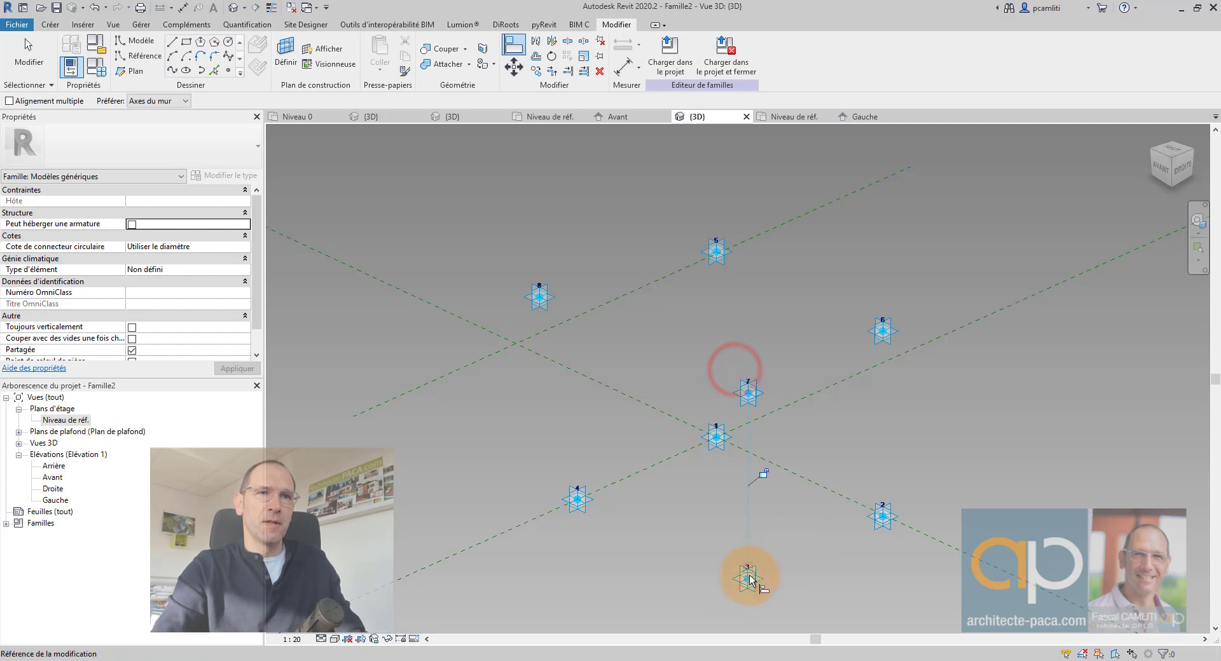
pyautogui.click(754, 592)
pyautogui.click(753, 406)
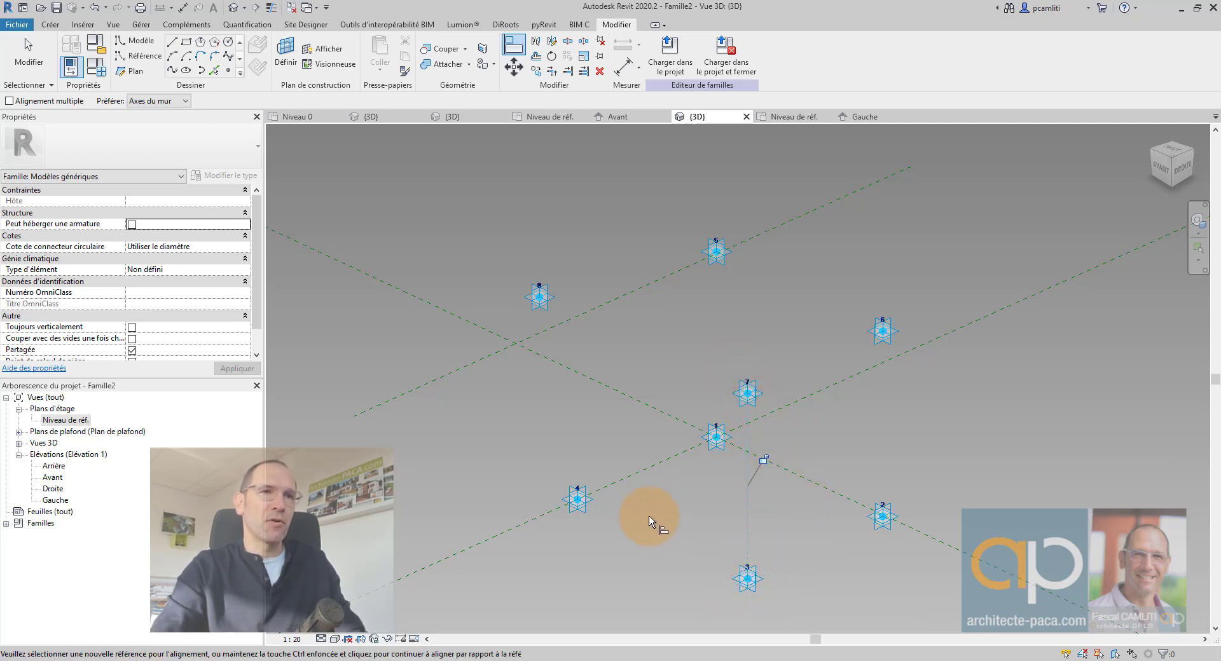
# Align adaptive point 8 directly above point 4 in both horizontal directions and end the Align command.
pyautogui.keyDown('shift'); pyautogui.moveTo(730, 567); pyautogui.dragTo(703, 485, button='middle'); pyautogui.keyUp('shift')
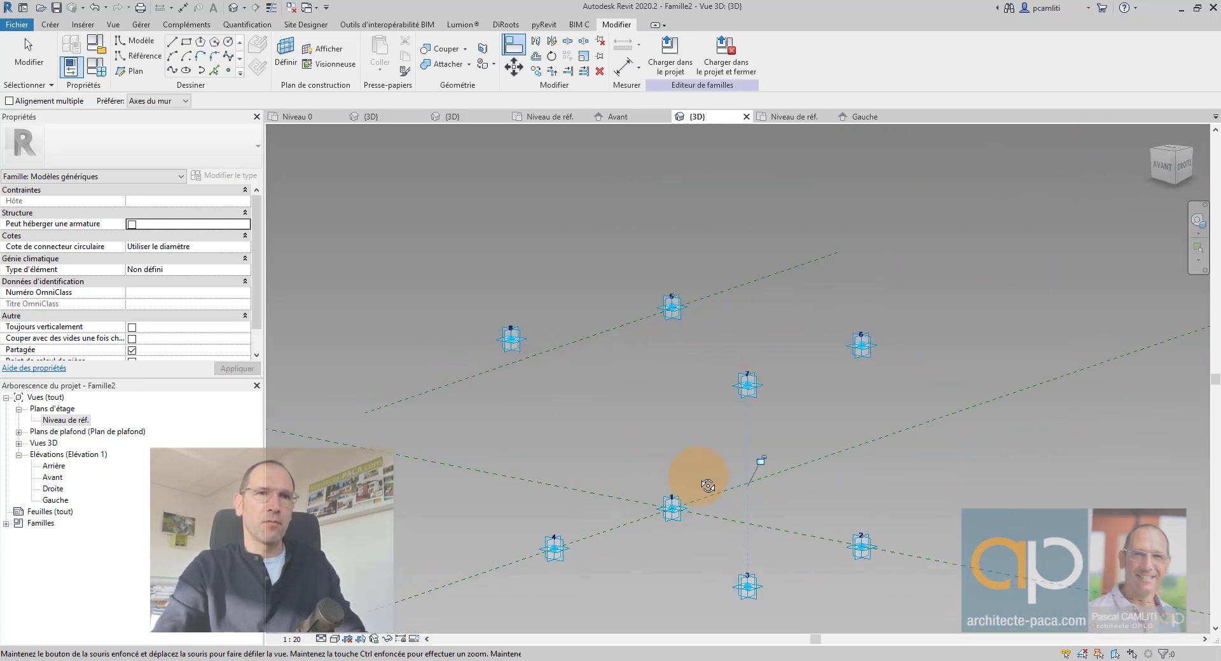
pyautogui.click(562, 558)
pyautogui.click(515, 342)
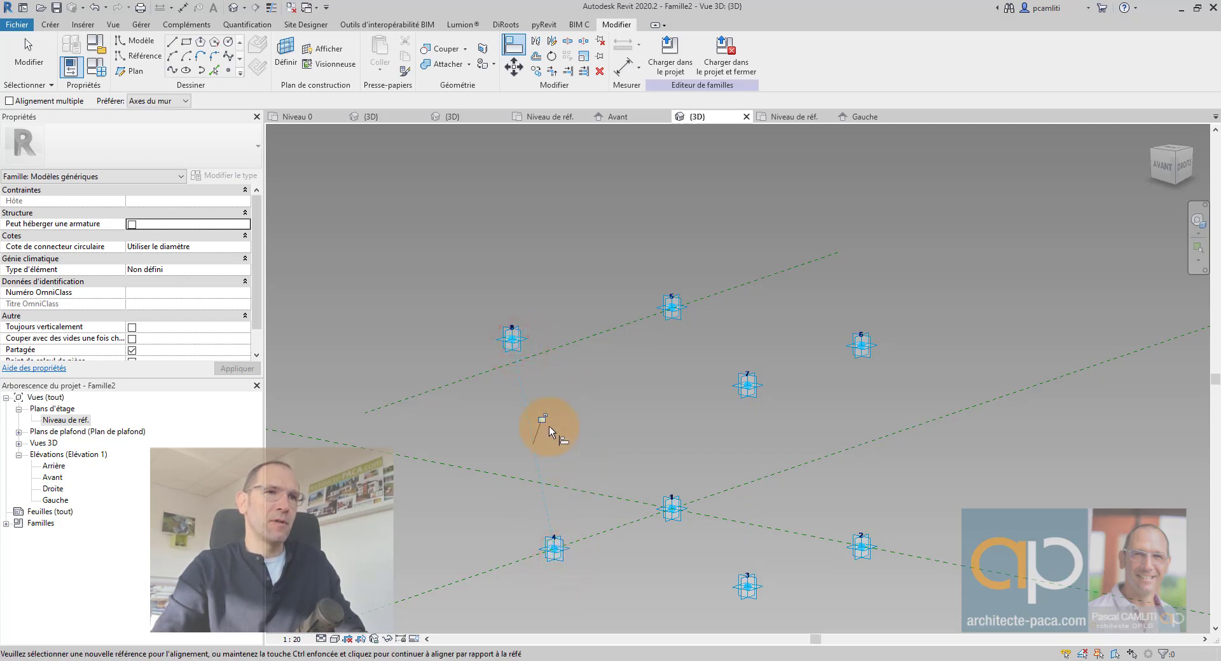
pyautogui.click(515, 351)
pyautogui.click(557, 550)
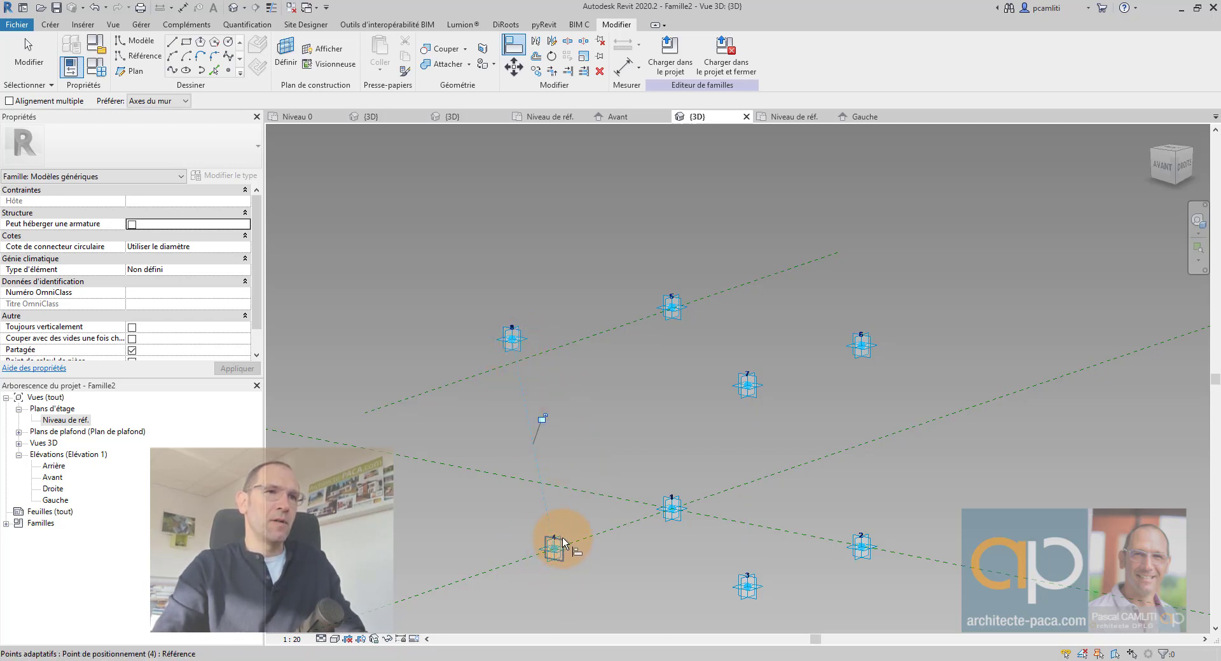
pyautogui.click(551, 560)
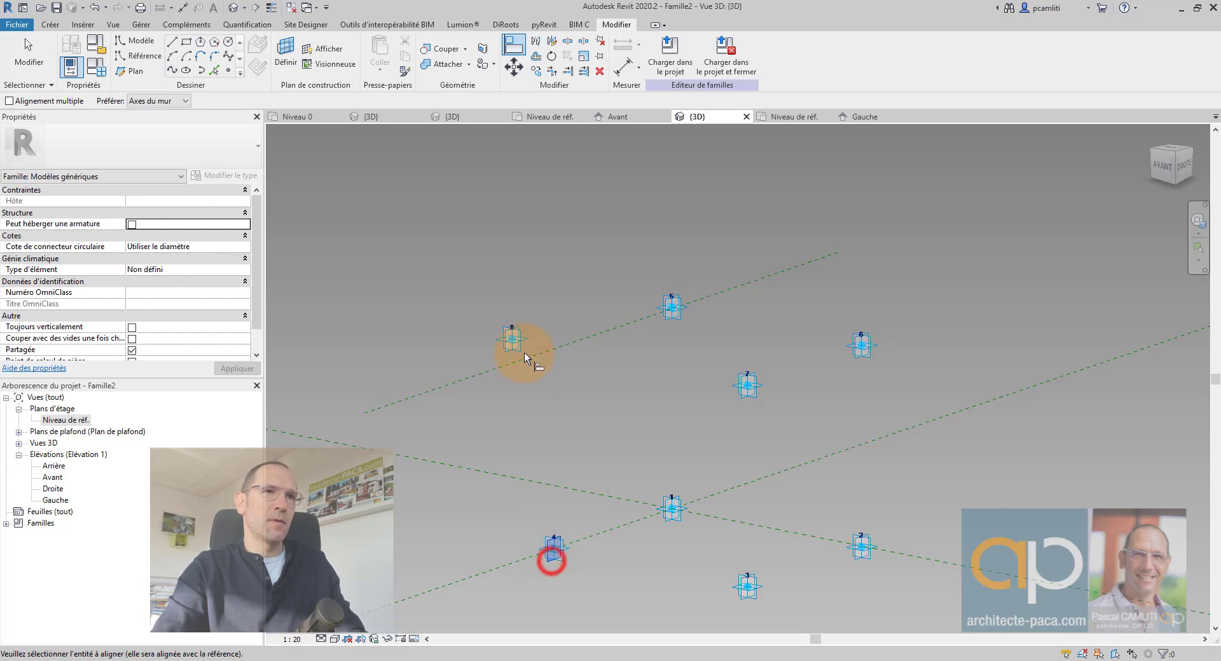
pyautogui.click(507, 351)
pyautogui.press('Escape')
pyautogui.keyDown('shift'); pyautogui.moveTo(632, 428); pyautogui.dragTo(661, 382, button='middle'); pyautogui.keyUp('shift')
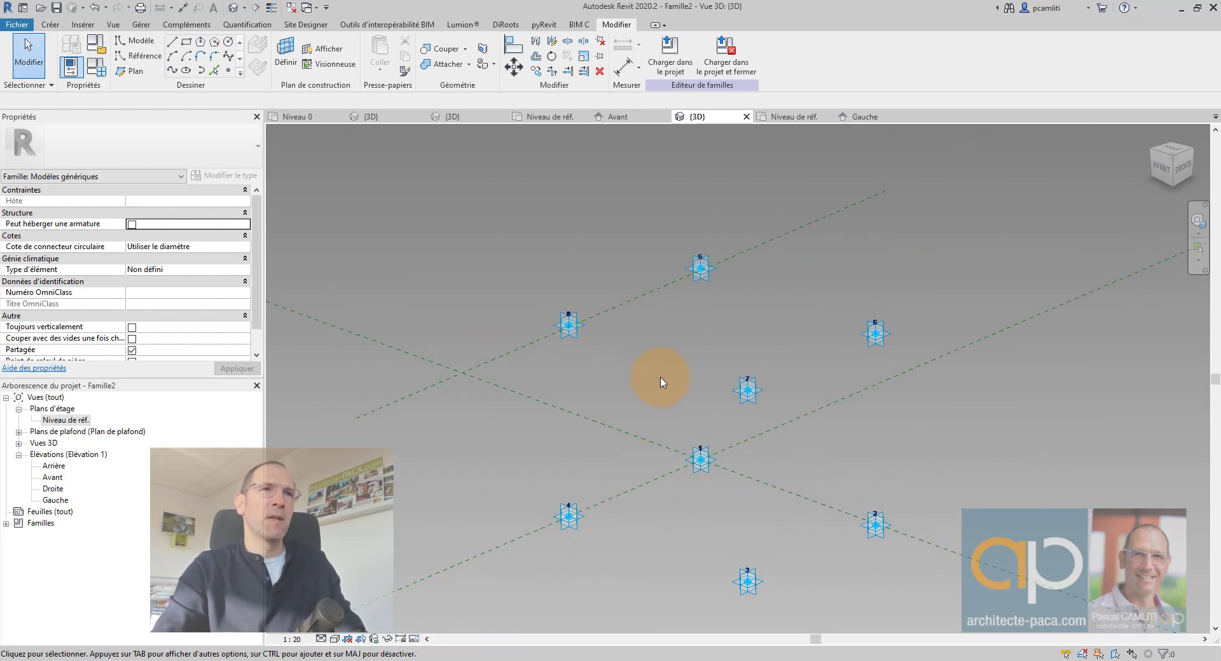
# Draw a closed chain of reference lines through adaptive points 1, 2, 3, 4 and back to 1 with 3D snapping on.
pyautogui.click(145, 56)
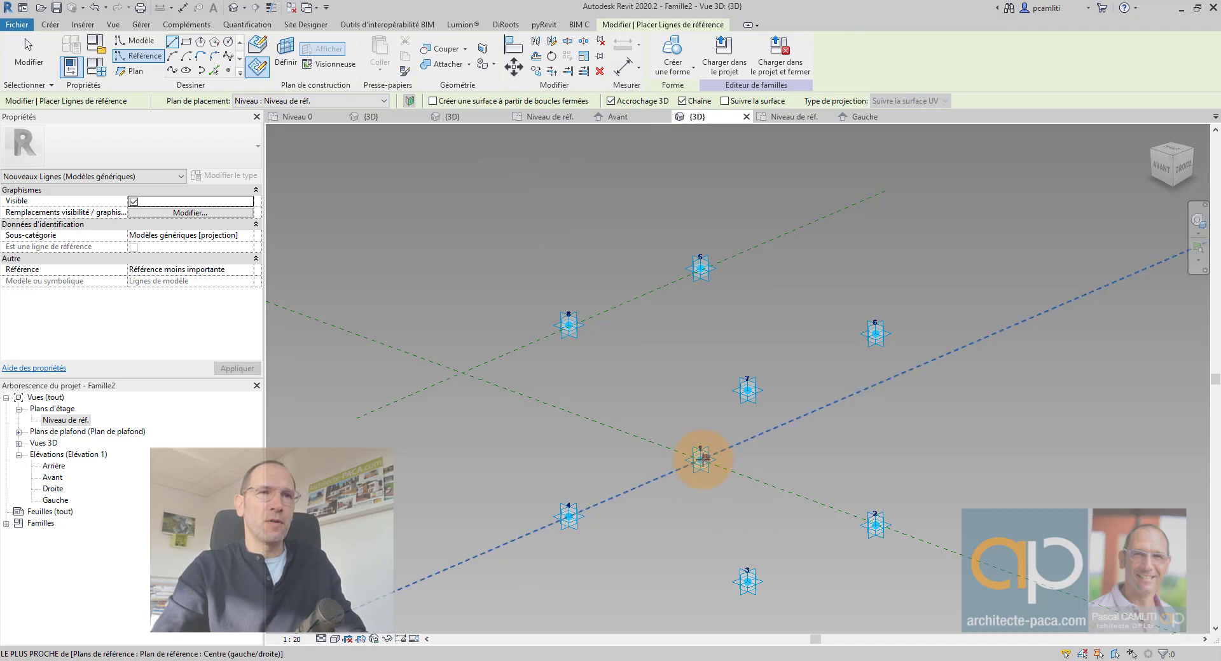
pyautogui.click(700, 460)
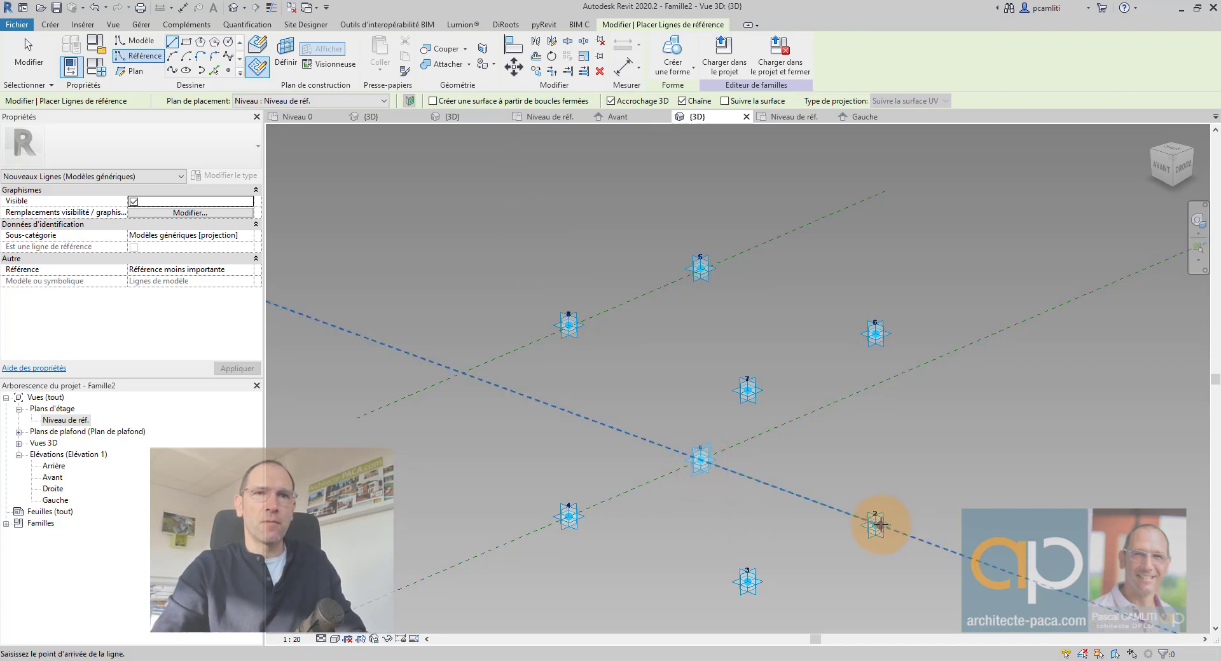
pyautogui.click(877, 525)
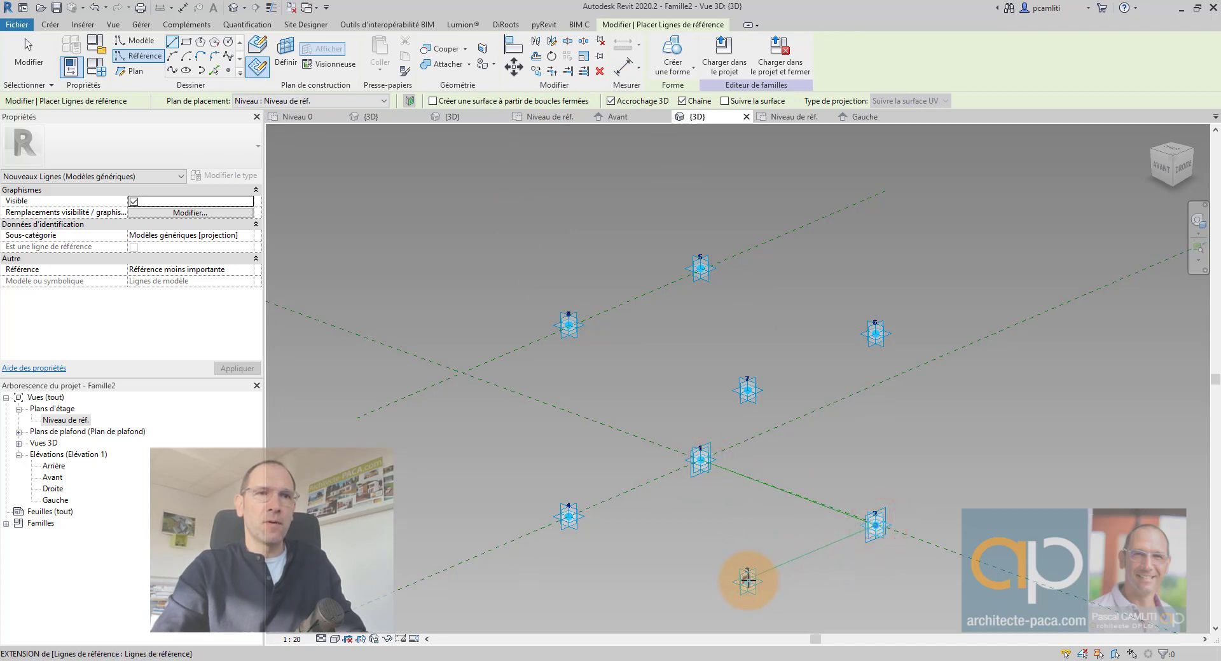
pyautogui.click(748, 581)
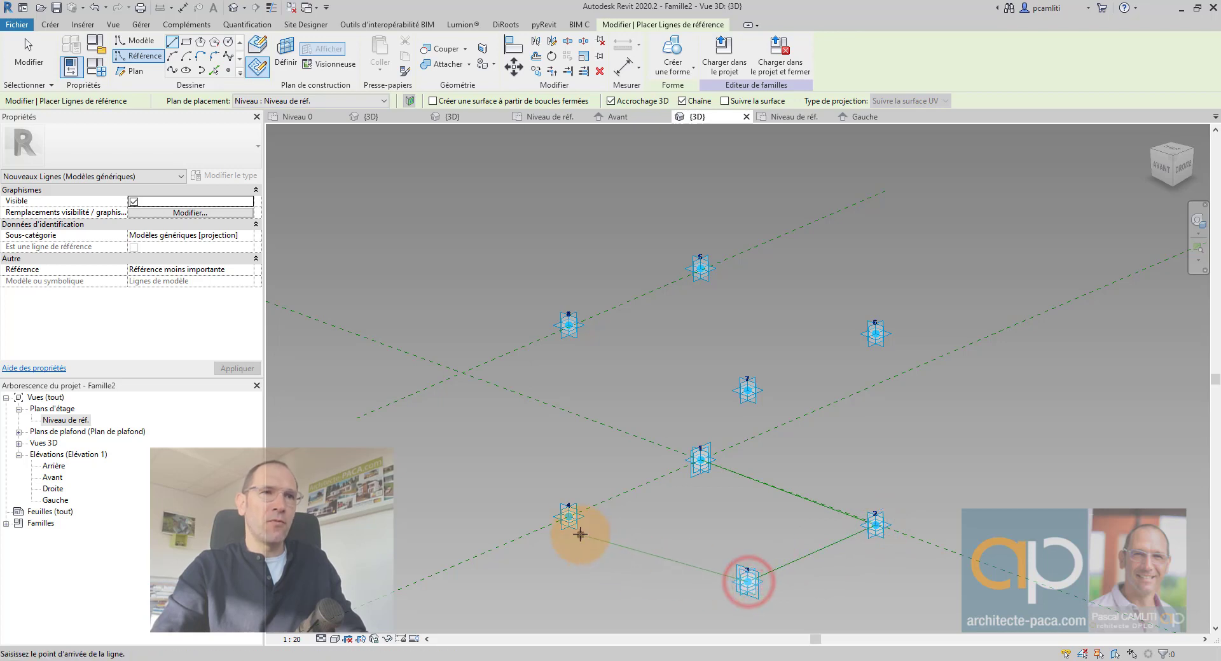
pyautogui.click(569, 517)
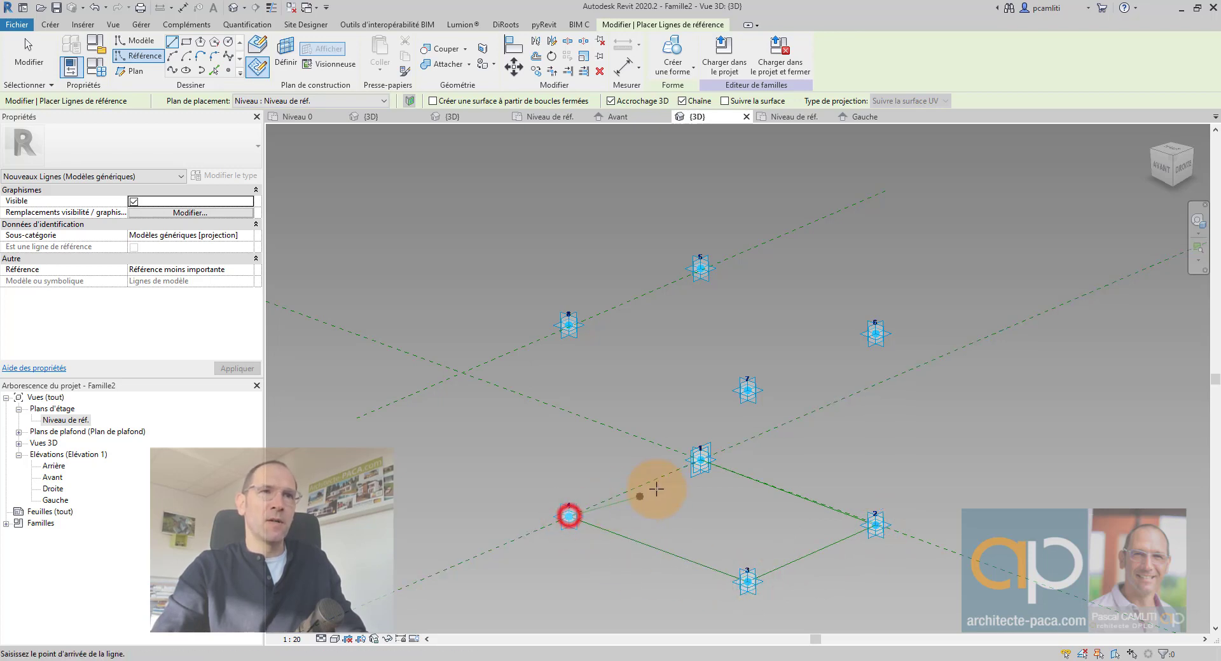
pyautogui.click(701, 459)
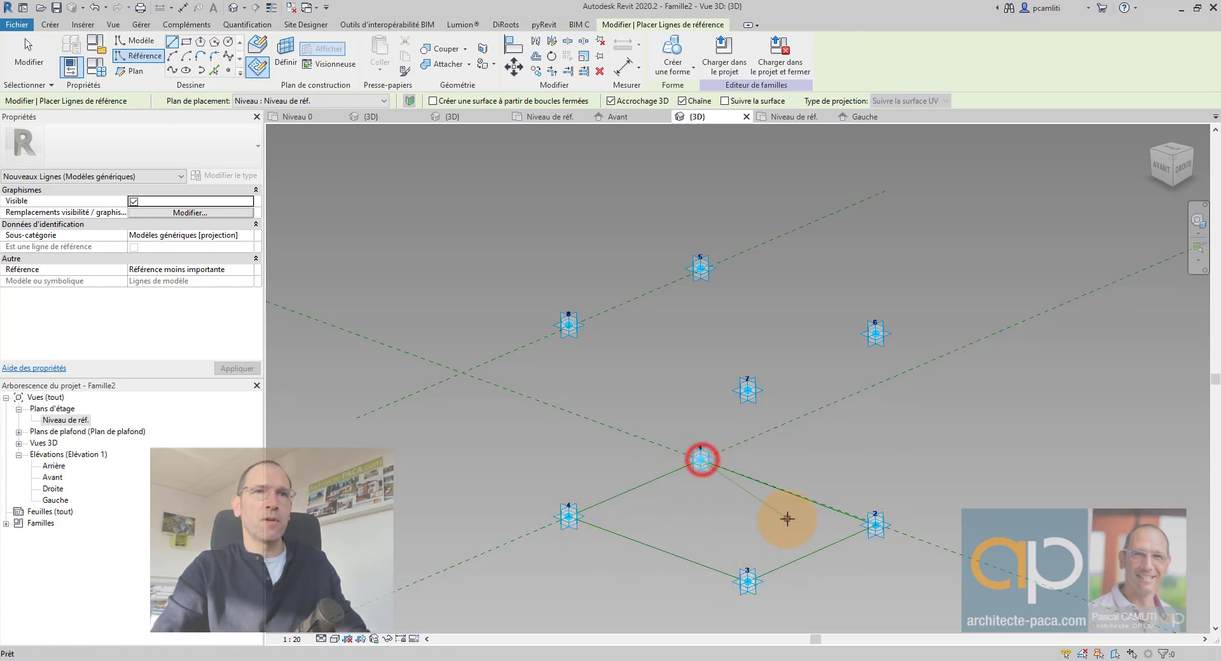
pyautogui.press('Escape')
pyautogui.press('Escape')
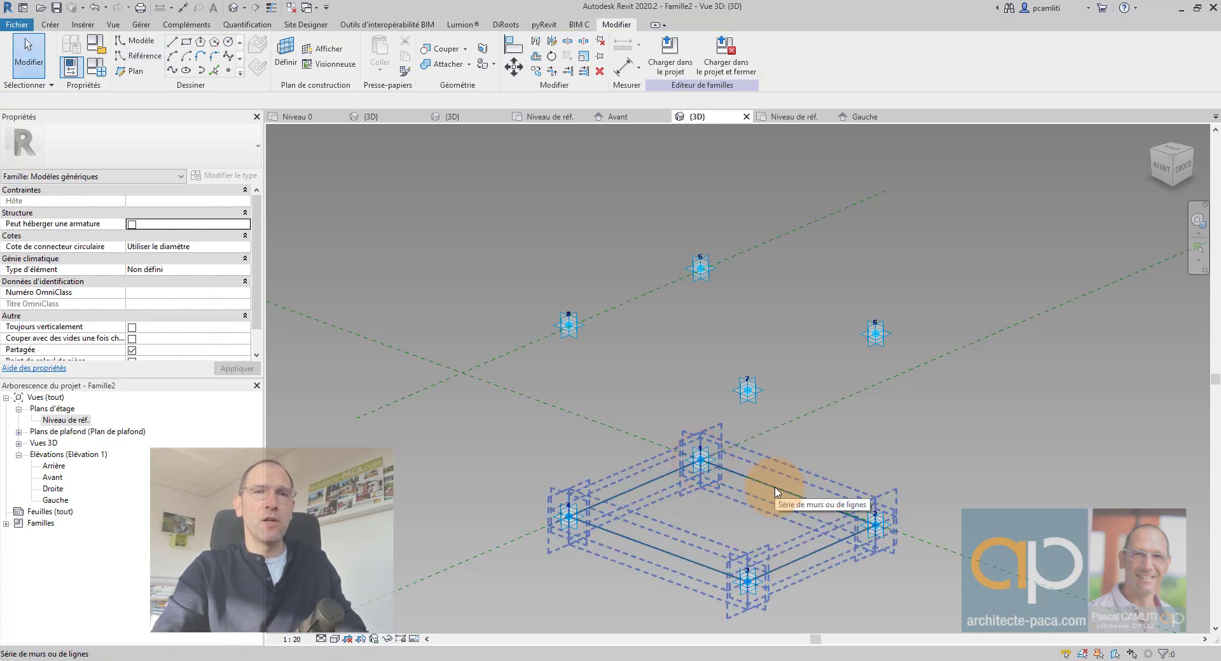
# Draw a closed chain of reference lines through adaptive points 5, 6, 7 and 8 on the "haut" reference plane, ending back at 5.
pyautogui.click(665, 481)
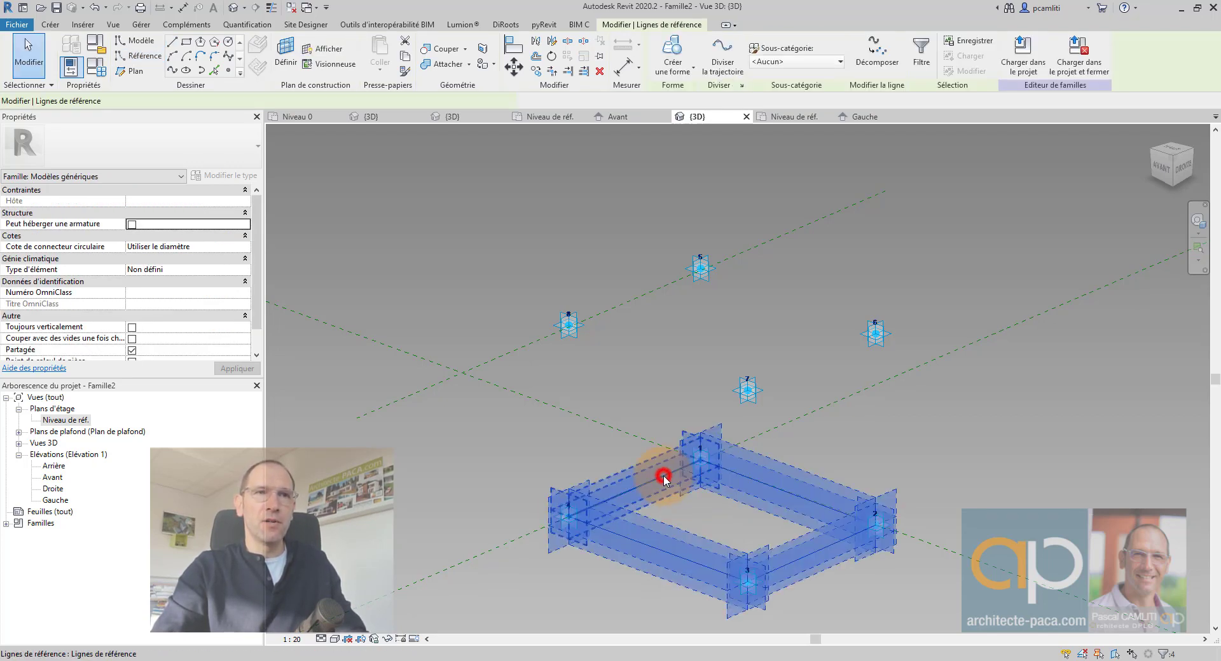
pyautogui.click(935, 466)
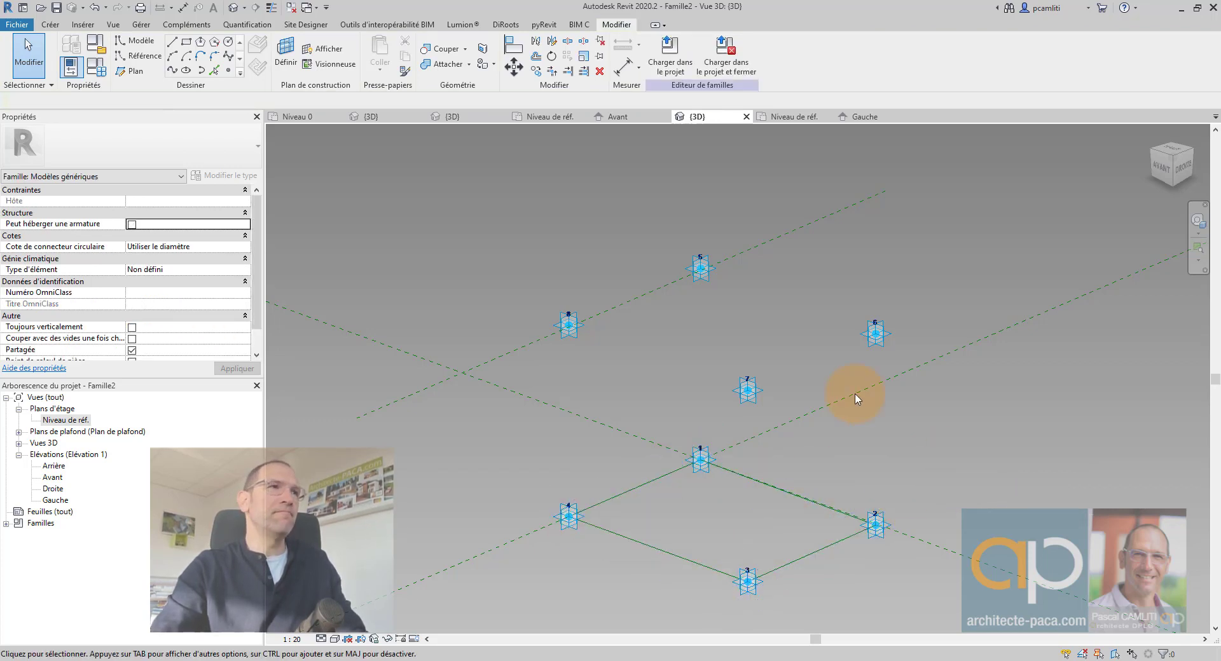
pyautogui.click(154, 59)
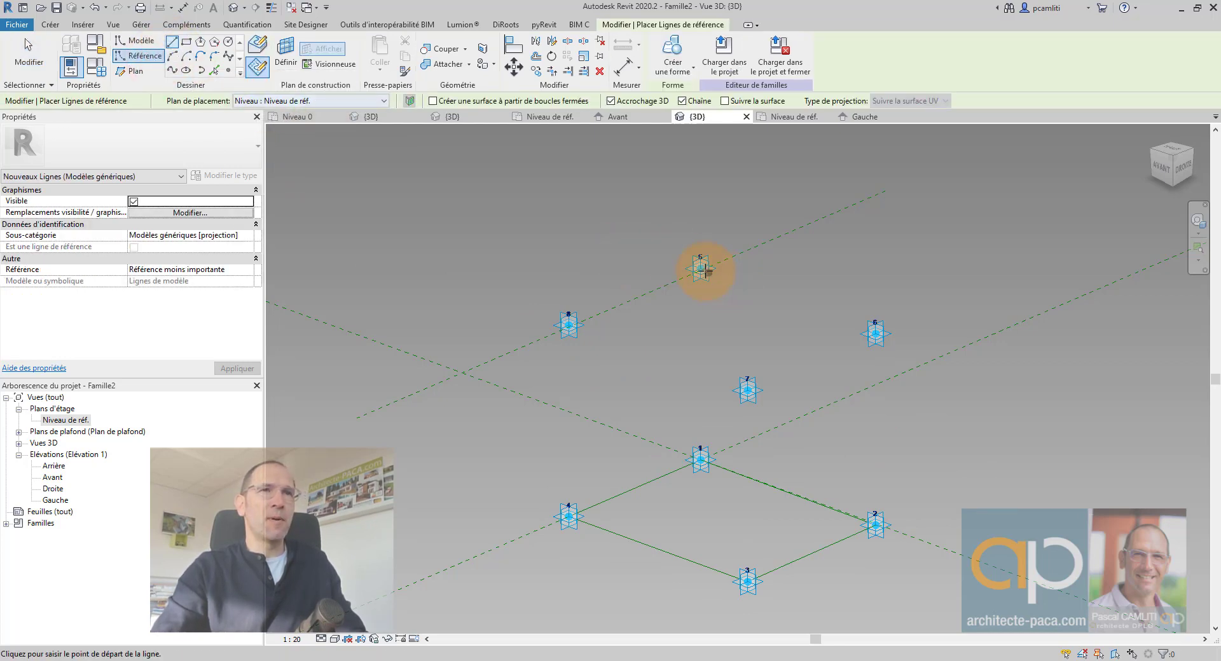
pyautogui.click(339, 101)
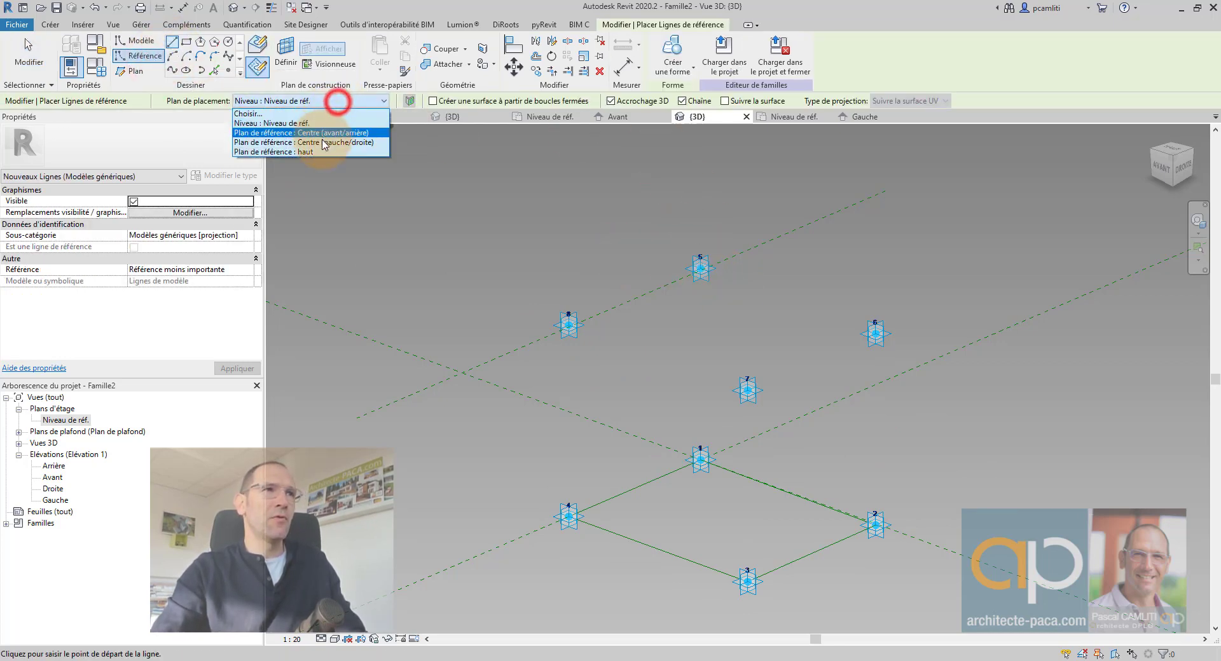
pyautogui.click(316, 147)
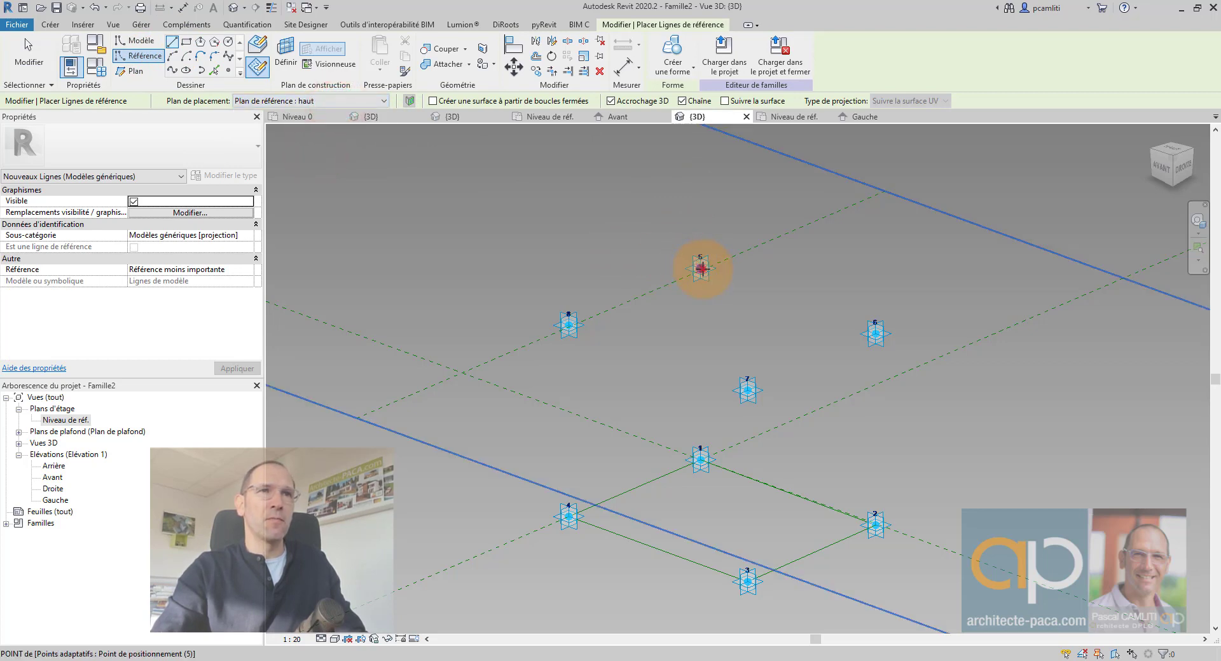
pyautogui.click(875, 333)
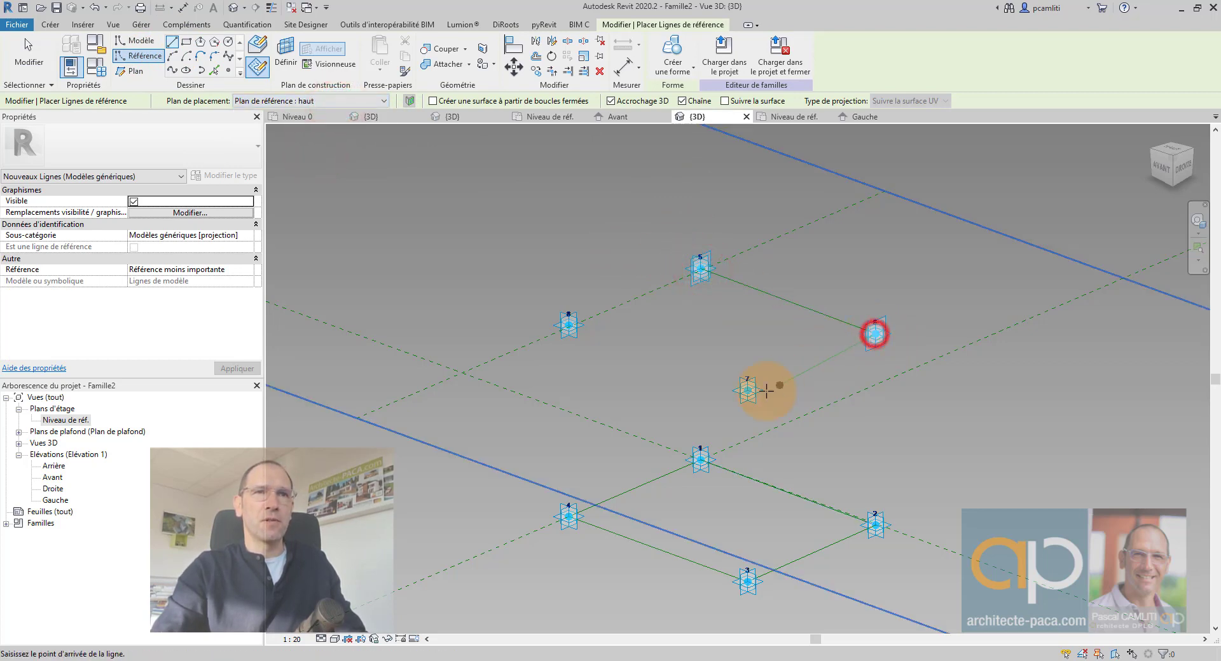
pyautogui.click(748, 388)
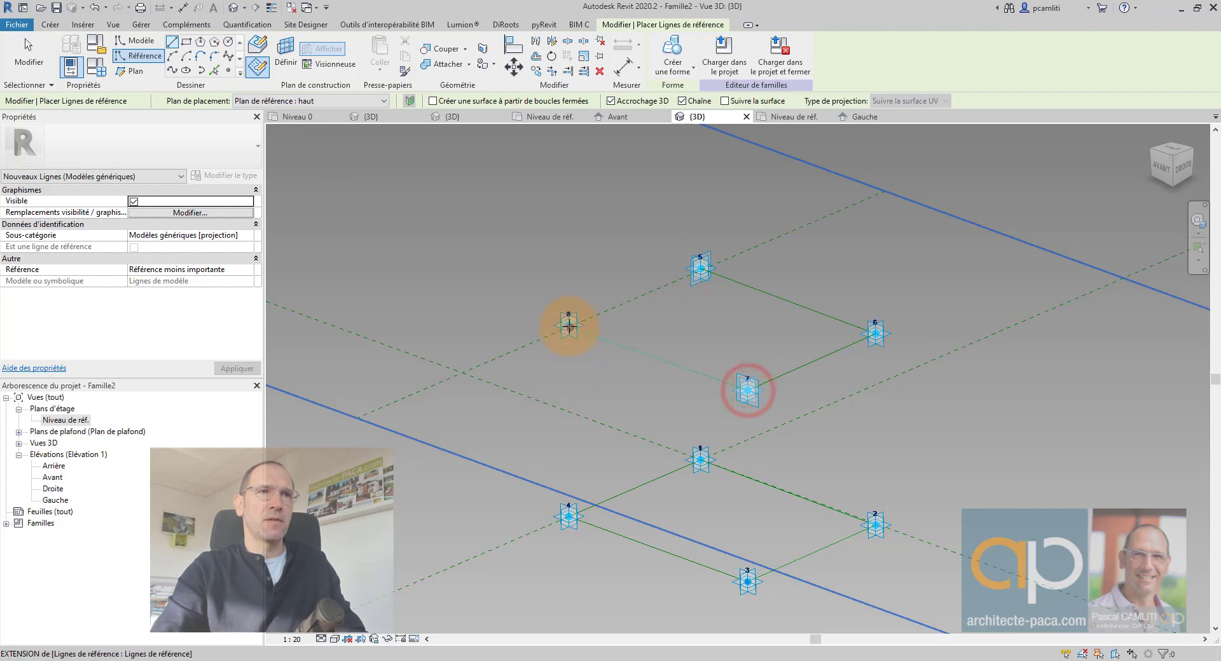
pyautogui.click(569, 325)
pyautogui.click(701, 267)
pyautogui.press('Escape')
pyautogui.press('Escape')
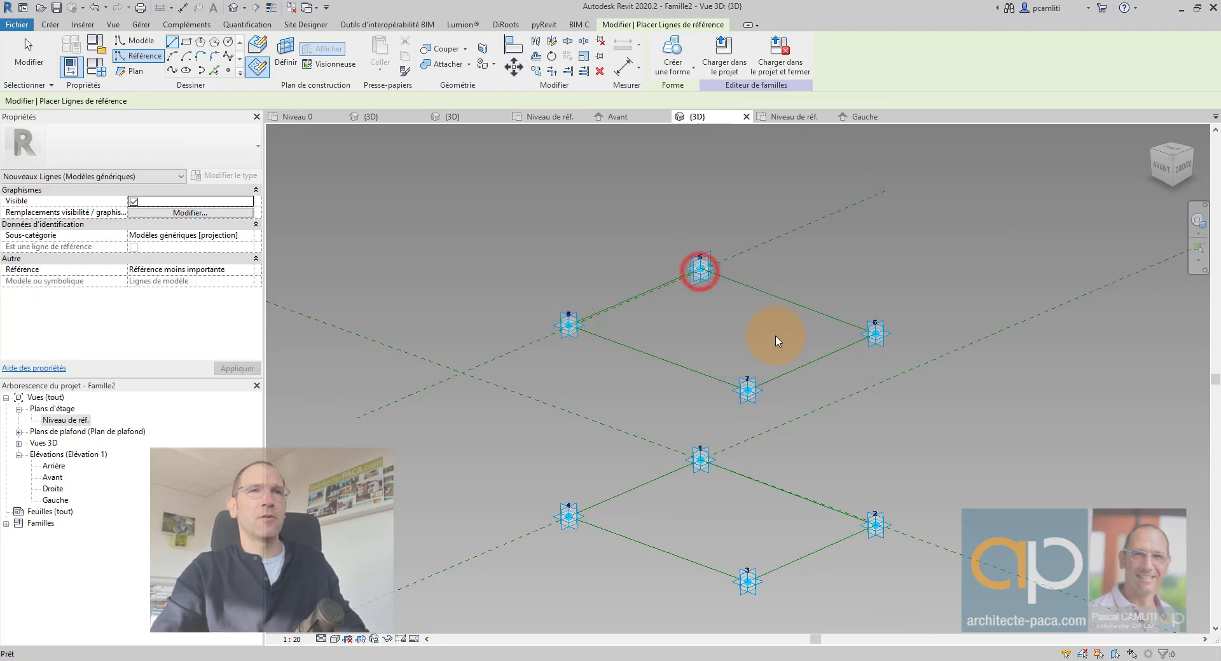
# Select both closed reference line loops, upper and lower, and create a void form (Forme vide) between them.
pyautogui.press('Tab')
pyautogui.click(774, 312)
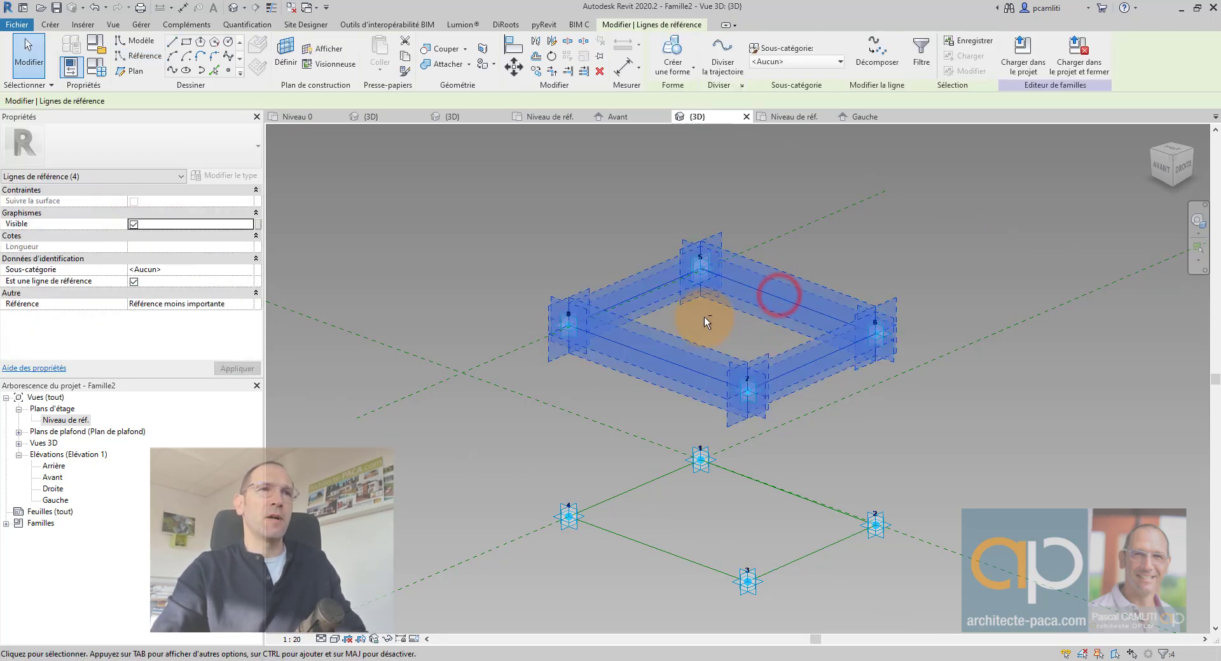
pyautogui.keyDown('shift'); pyautogui.moveTo(777, 313); pyautogui.dragTo(771, 381, button='middle'); pyautogui.keyUp('shift')
pyautogui.press('Tab')
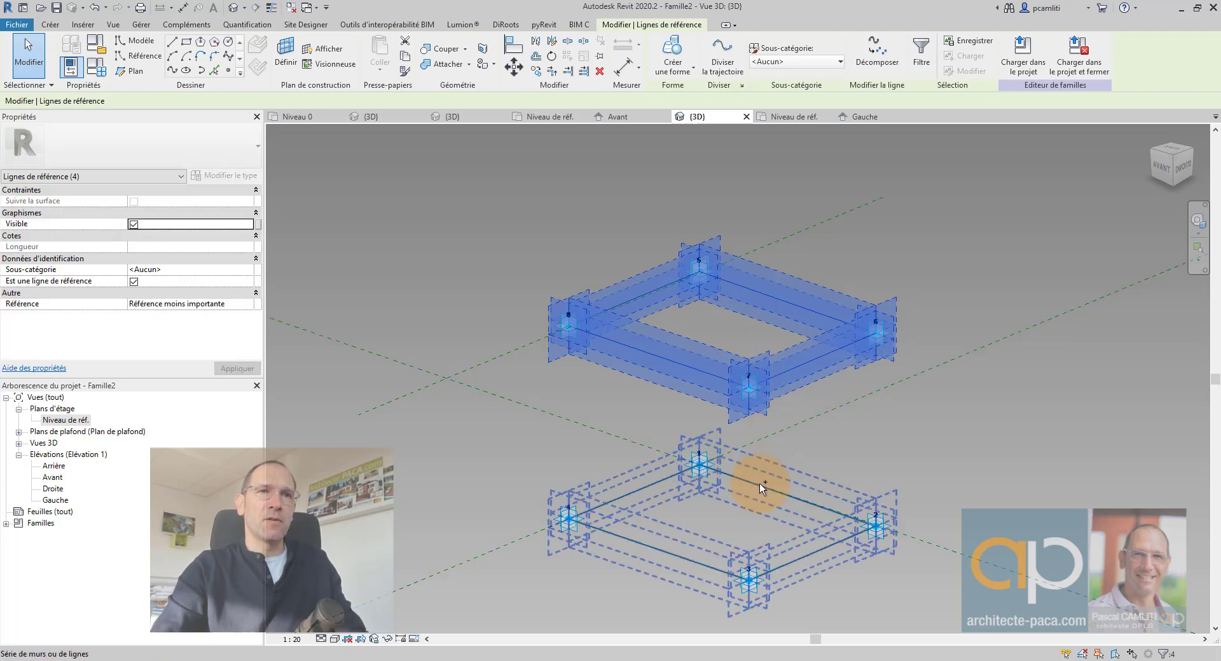
pyautogui.click(759, 483)
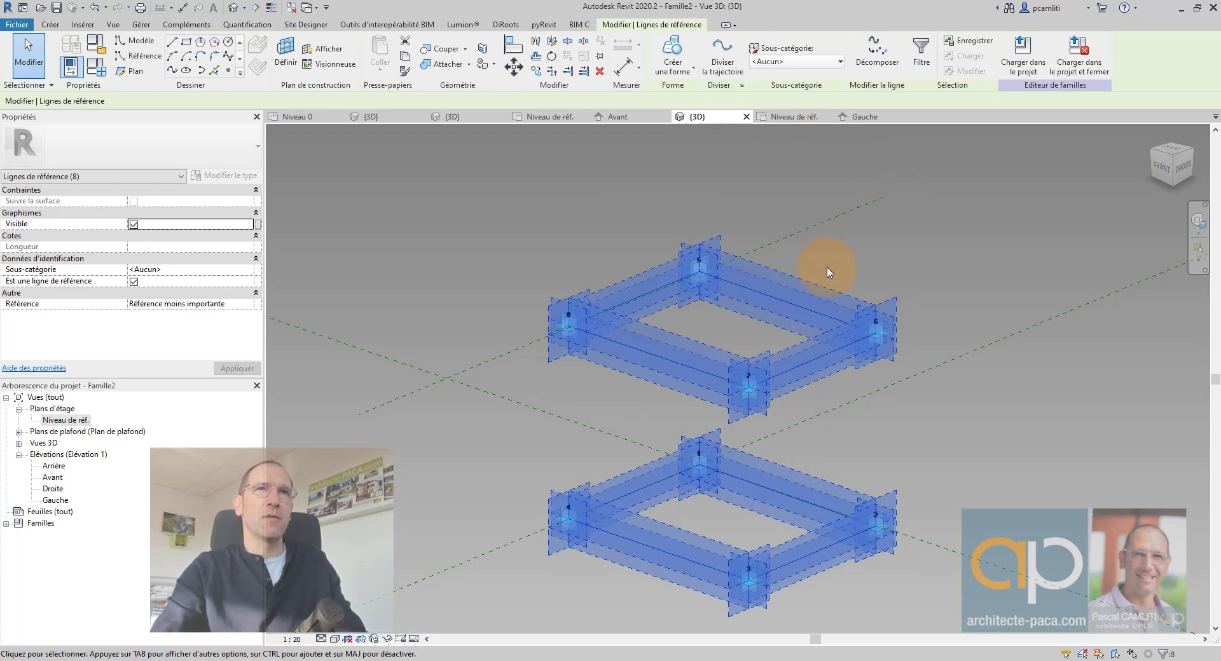
pyautogui.click(673, 60)
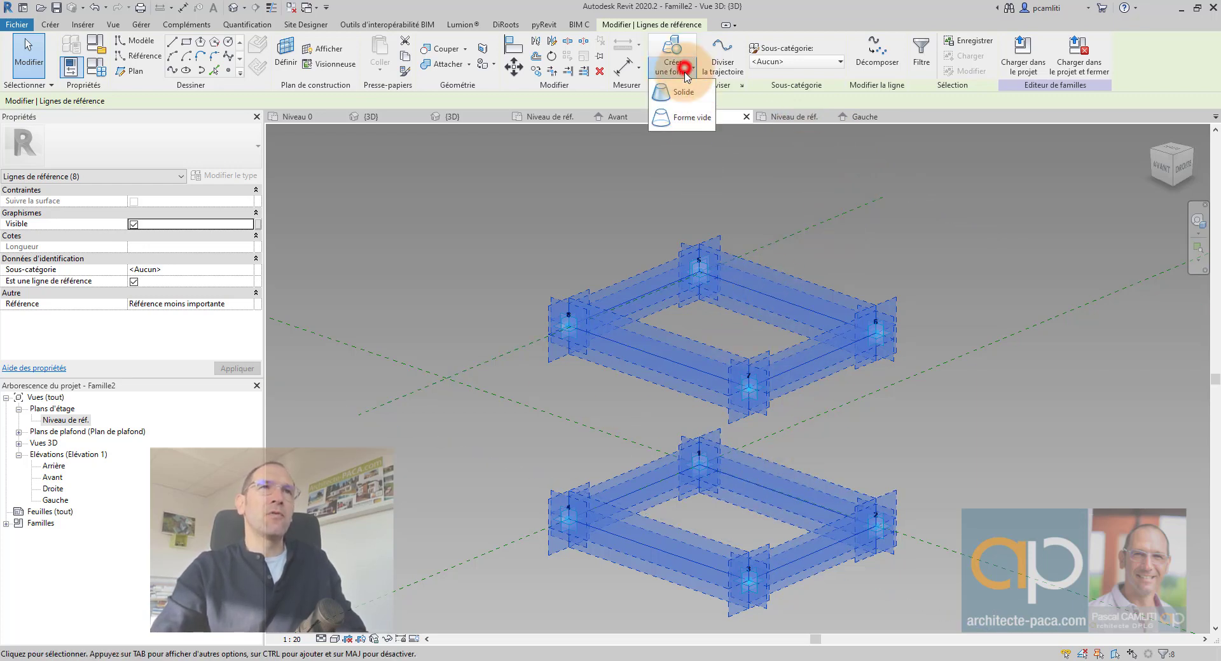
pyautogui.click(685, 114)
pyautogui.click(655, 218)
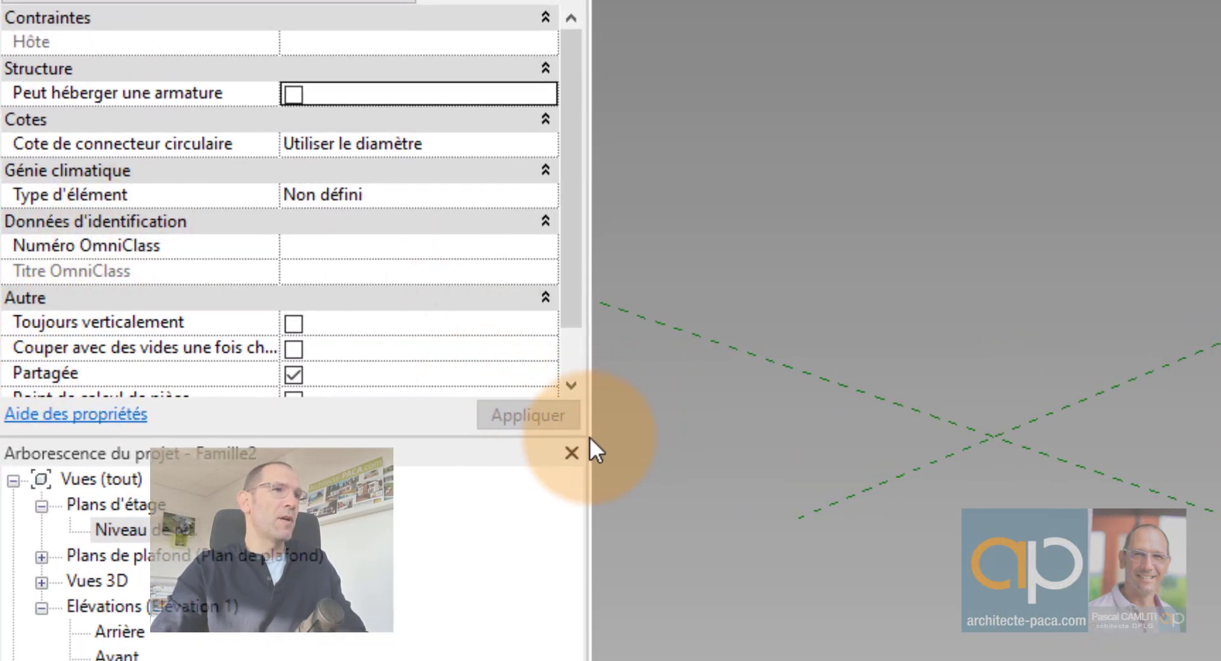
# Enable "Couper avec des vides une fois chargée" in the family properties.
pyautogui.moveTo(586, 437); pyautogui.dragTo(750, 433)
pyautogui.scroll(-1, 482, 356)
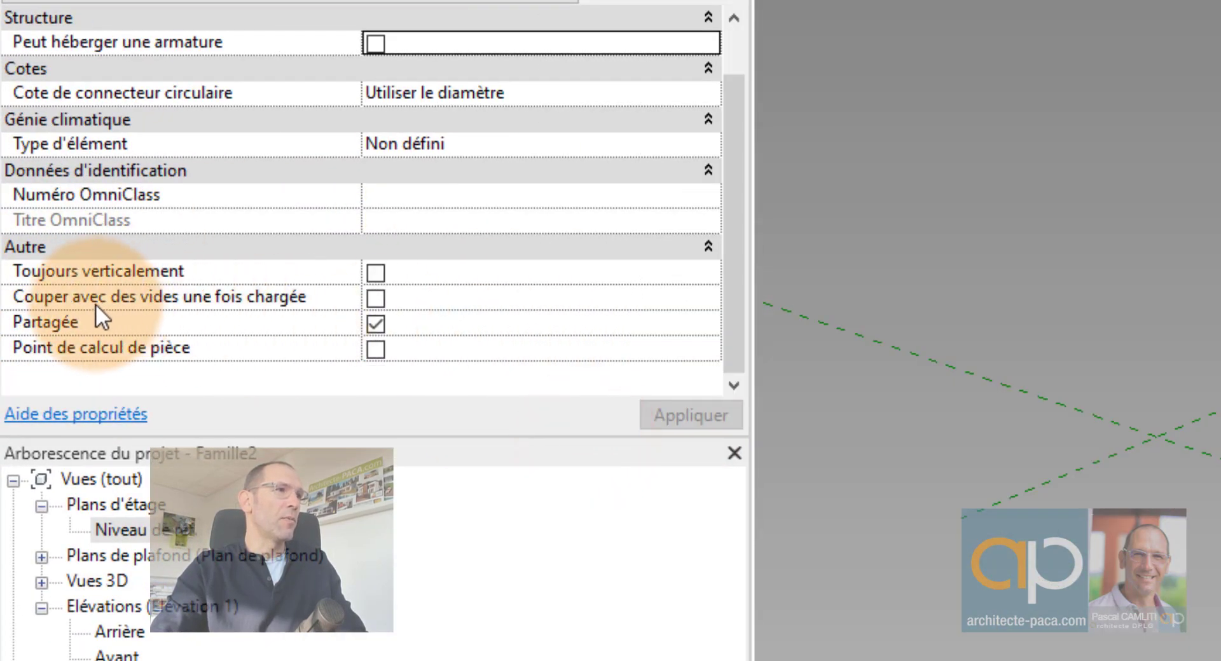
pyautogui.click(376, 299)
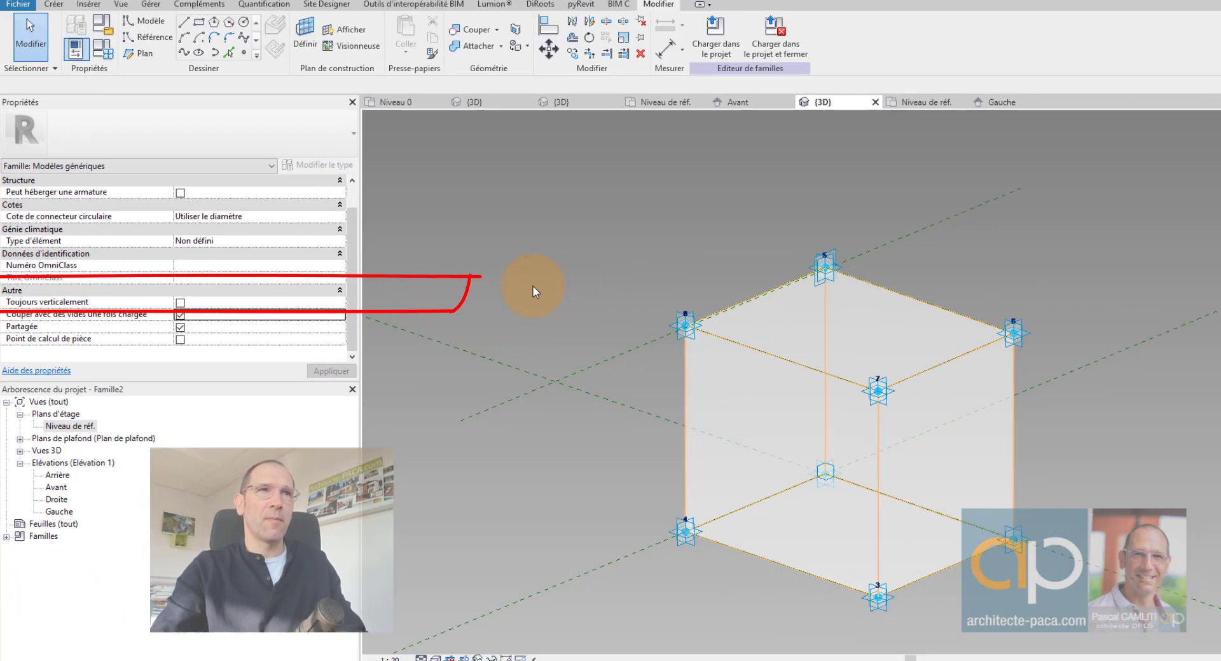
pyautogui.click(974, 249)
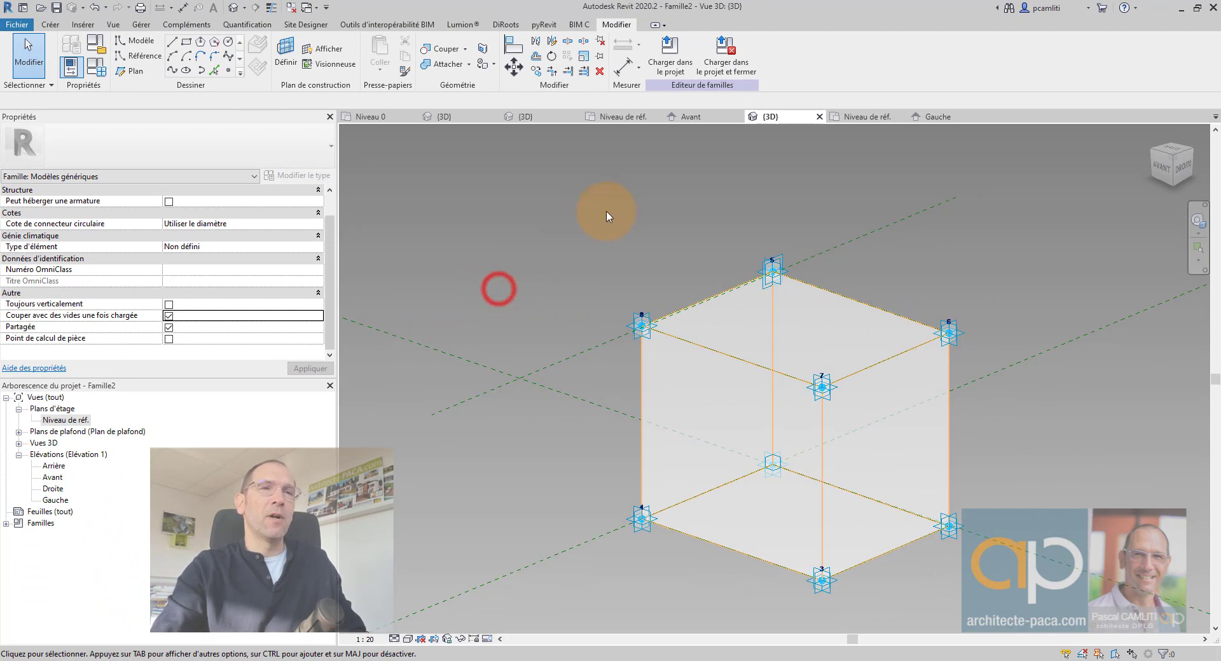
pyautogui.click(757, 341)
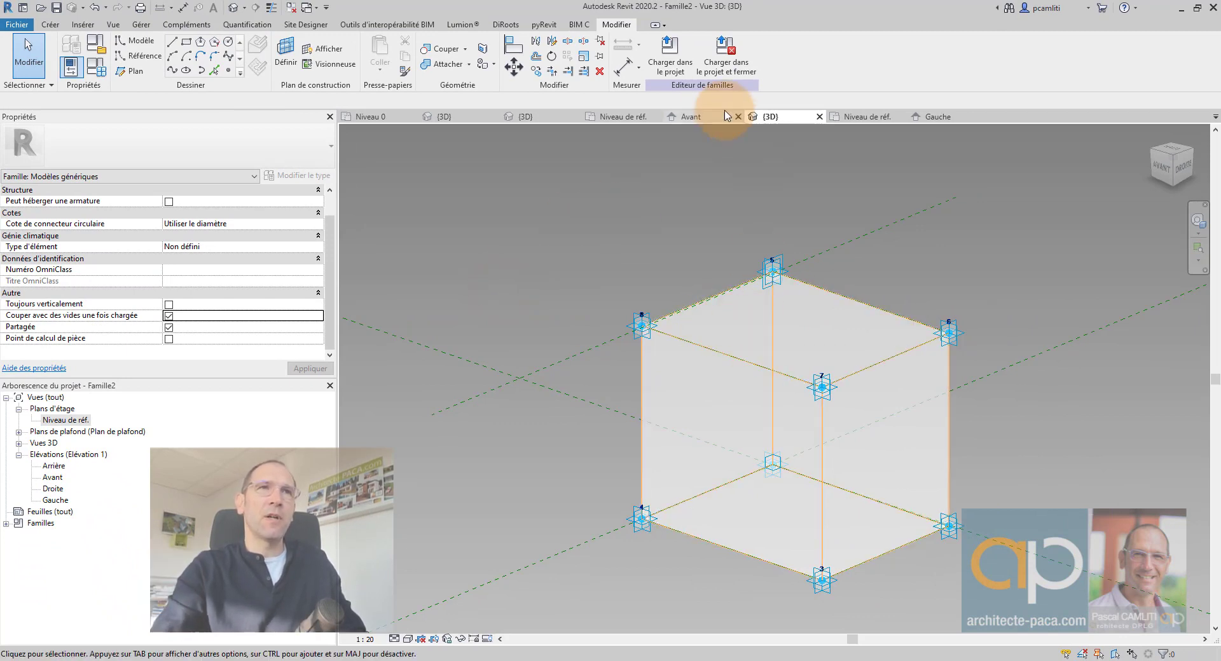
# Load the family into Projet1.
pyautogui.click(676, 58)
pyautogui.click(528, 278)
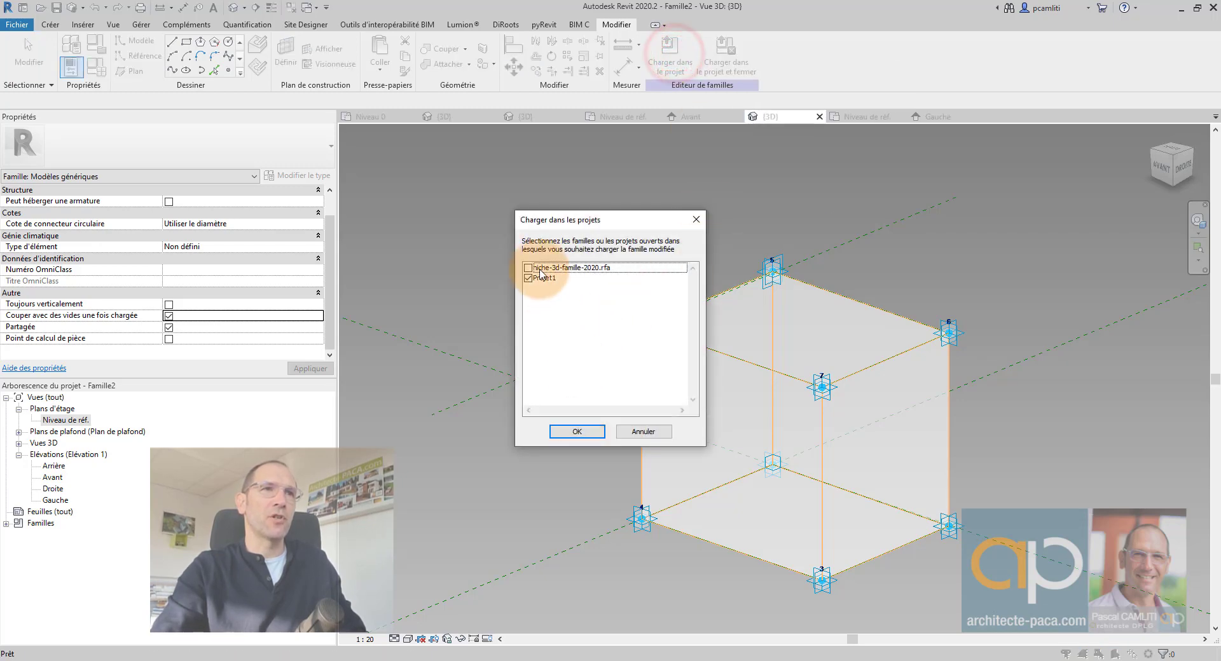
pyautogui.click(578, 431)
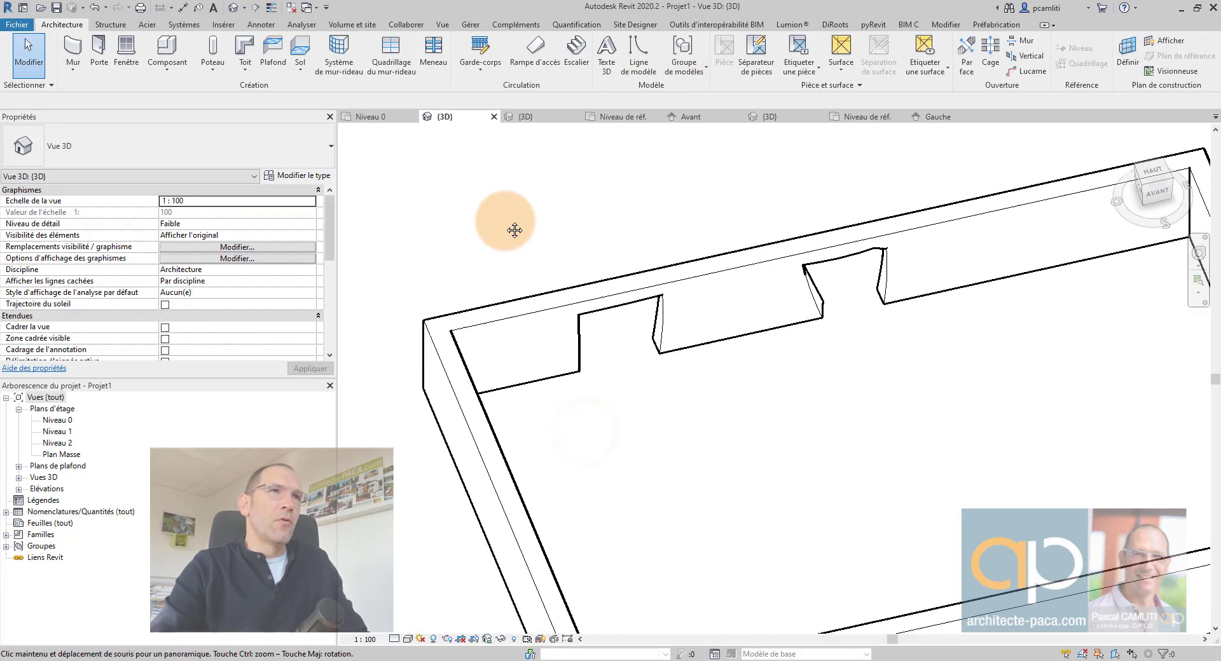
# Start placing the niche-3d-famille-2020 component, dismiss the save reminder, and place its four lower points on Niveau 0 across the short end wall.
pyautogui.click(166, 48)
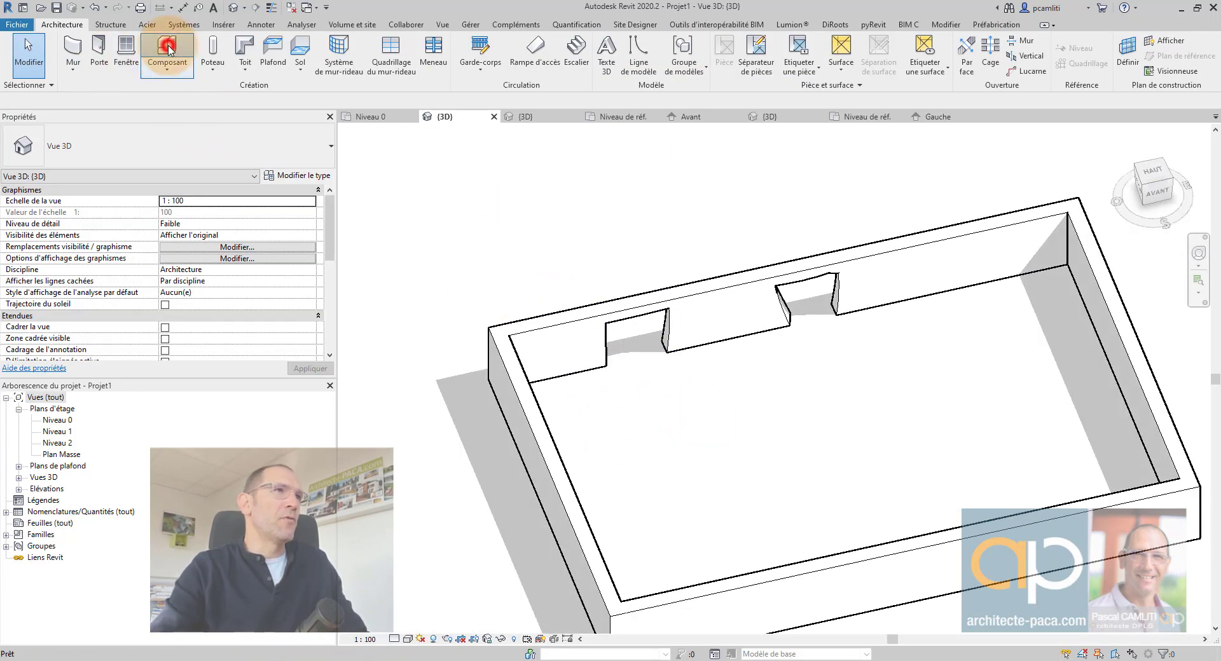
pyautogui.click(159, 141)
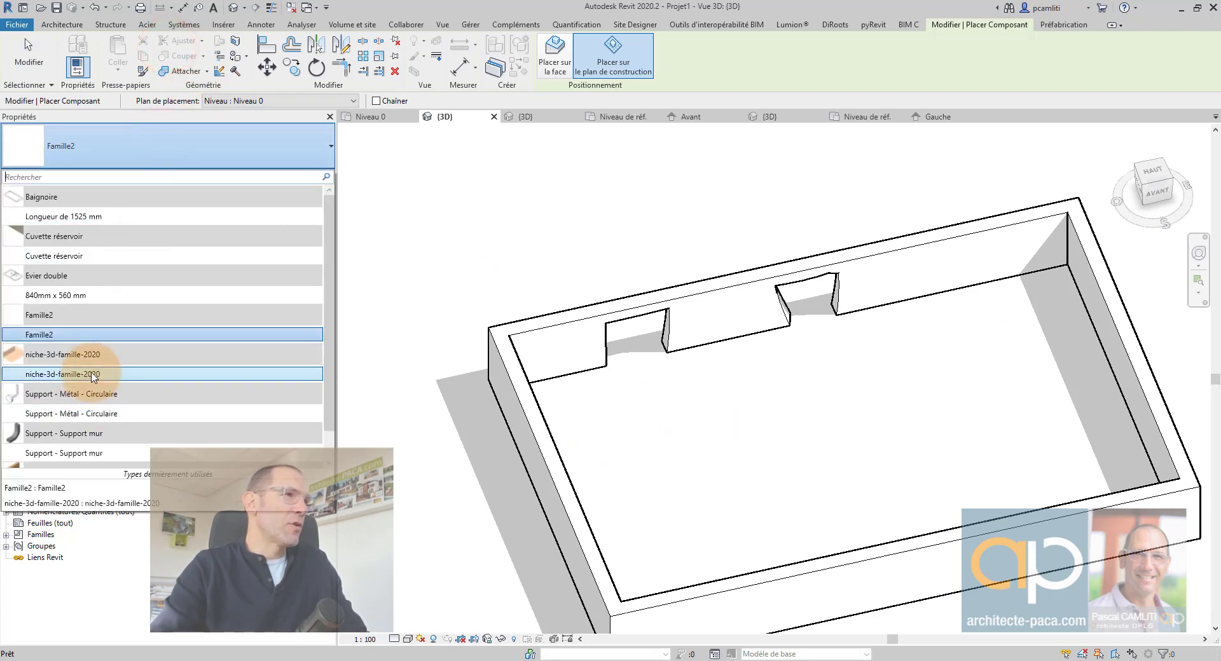
pyautogui.click(107, 382)
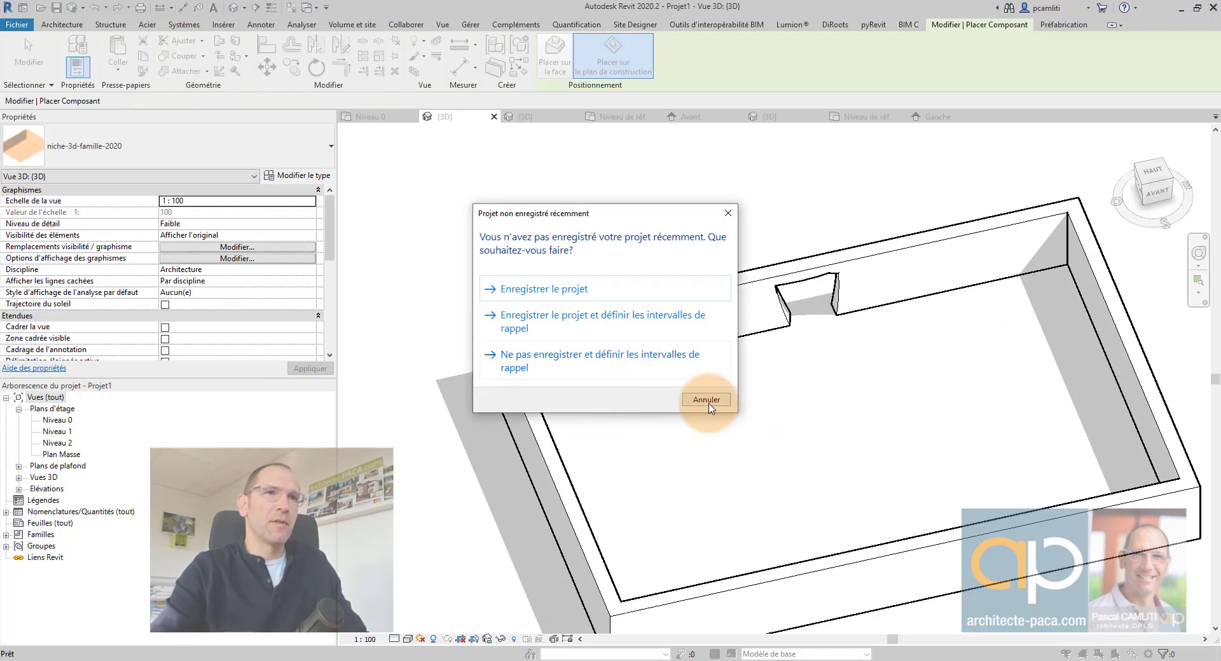
pyautogui.click(707, 480)
pyautogui.scroll(2, 490, 431)
pyautogui.click(492, 428)
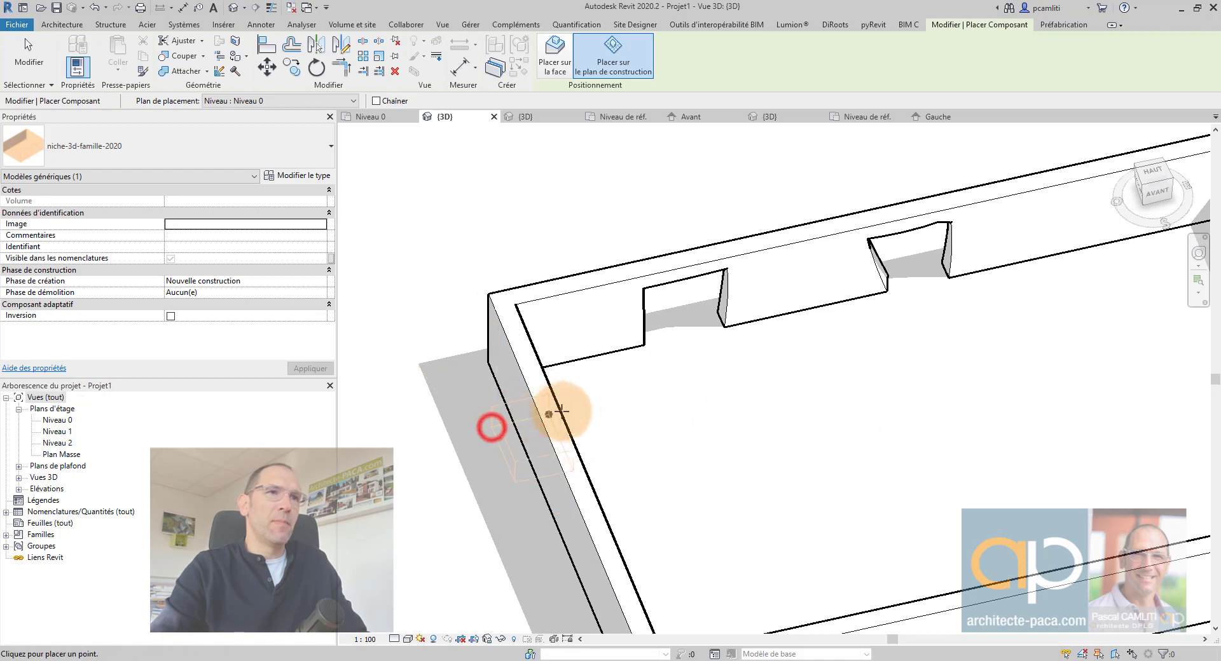
pyautogui.click(580, 406)
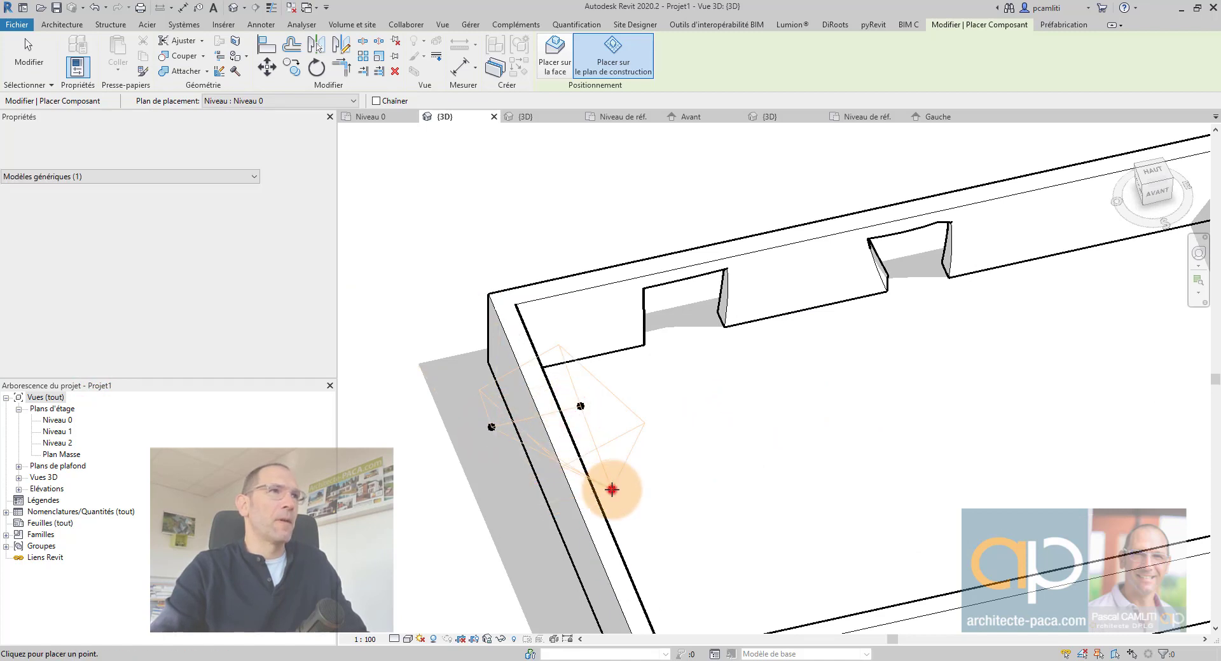
pyautogui.click(612, 490)
pyautogui.click(520, 503)
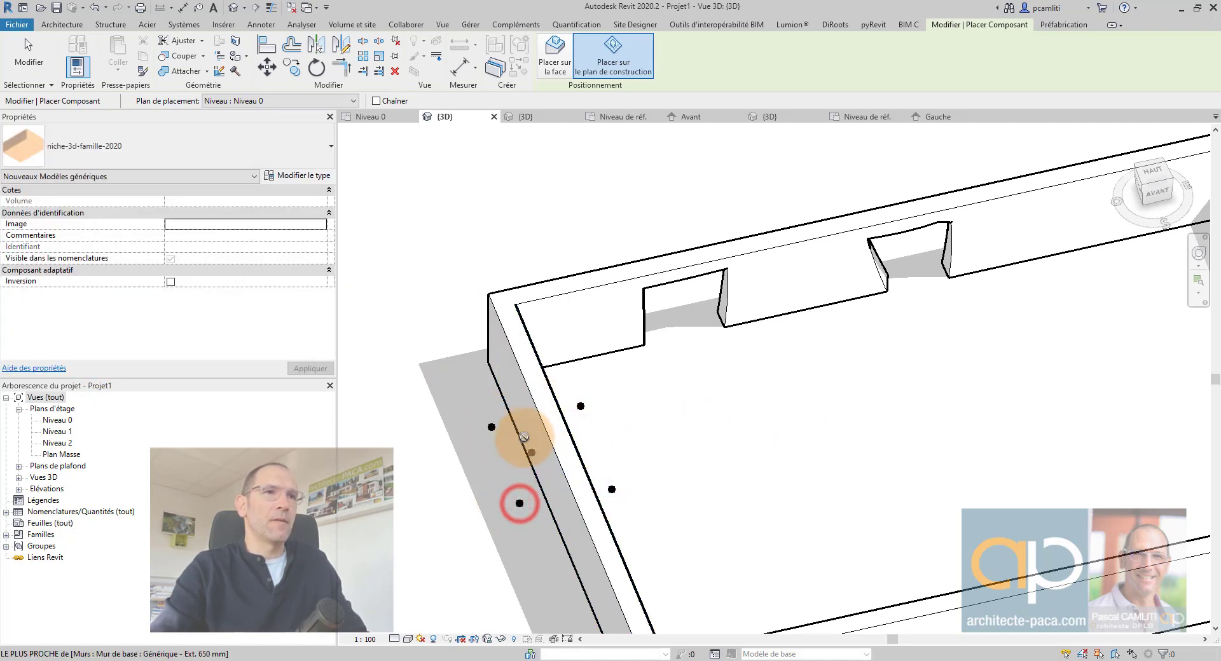
# Set the placement plane to Niveau 1, place the niche's four upper points above the lower ones, and end placement.
pyautogui.click(305, 101)
pyautogui.click(266, 126)
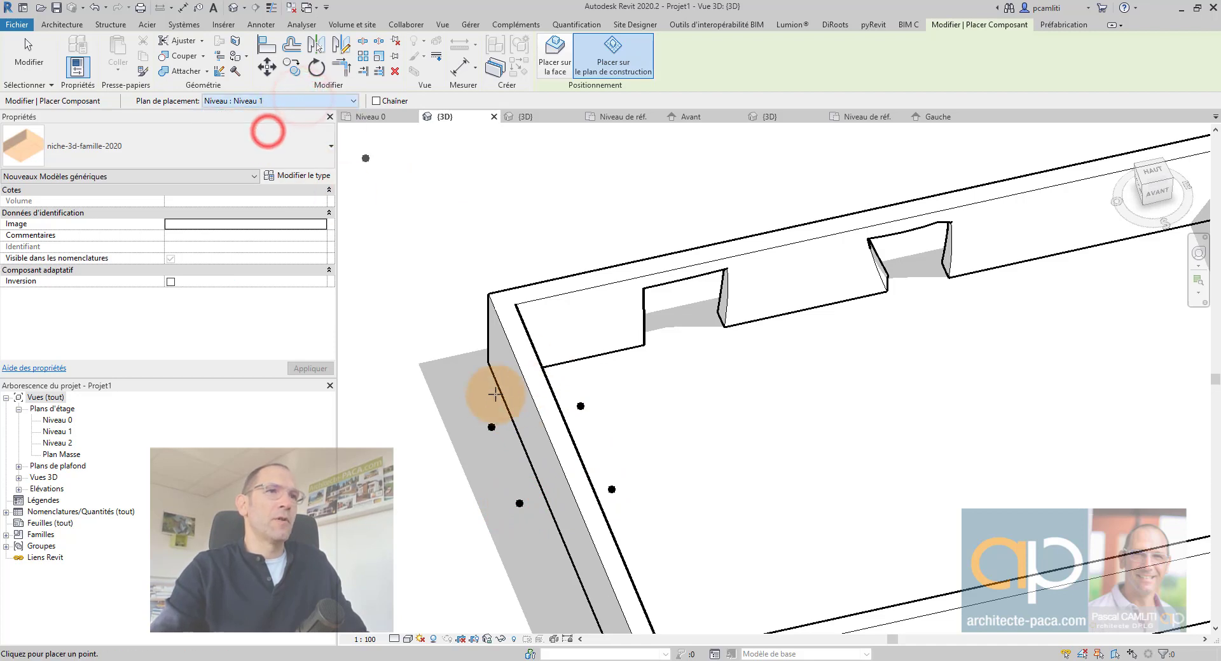
pyautogui.click(483, 390)
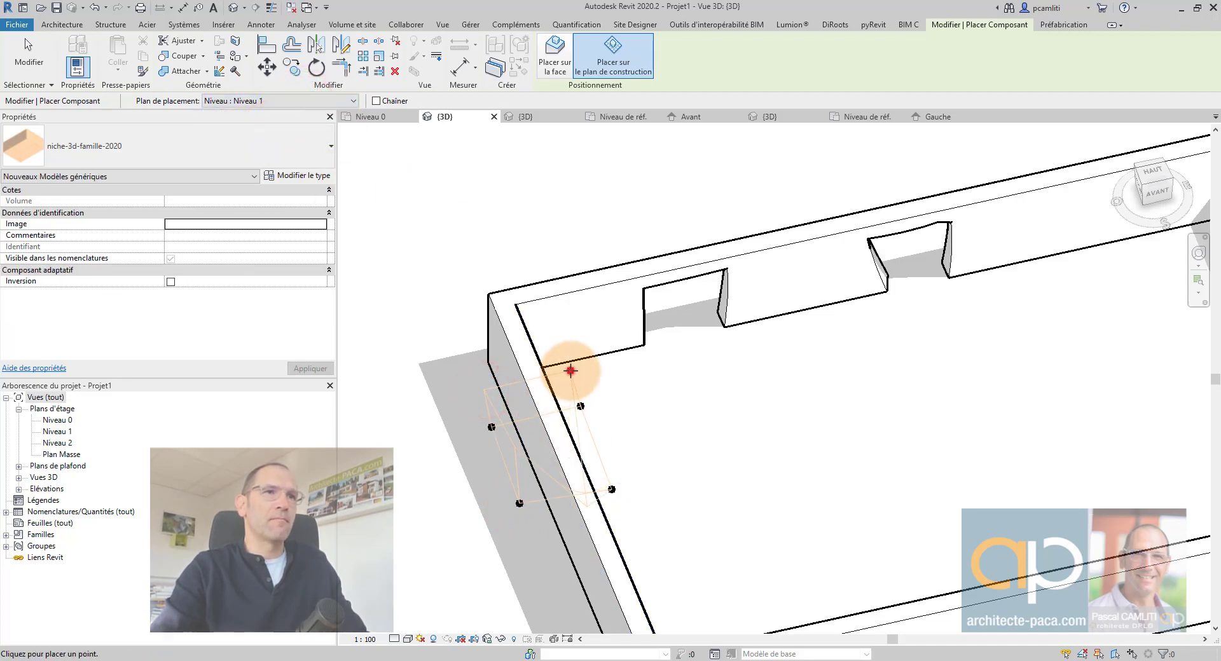
pyautogui.click(571, 371)
pyautogui.click(606, 442)
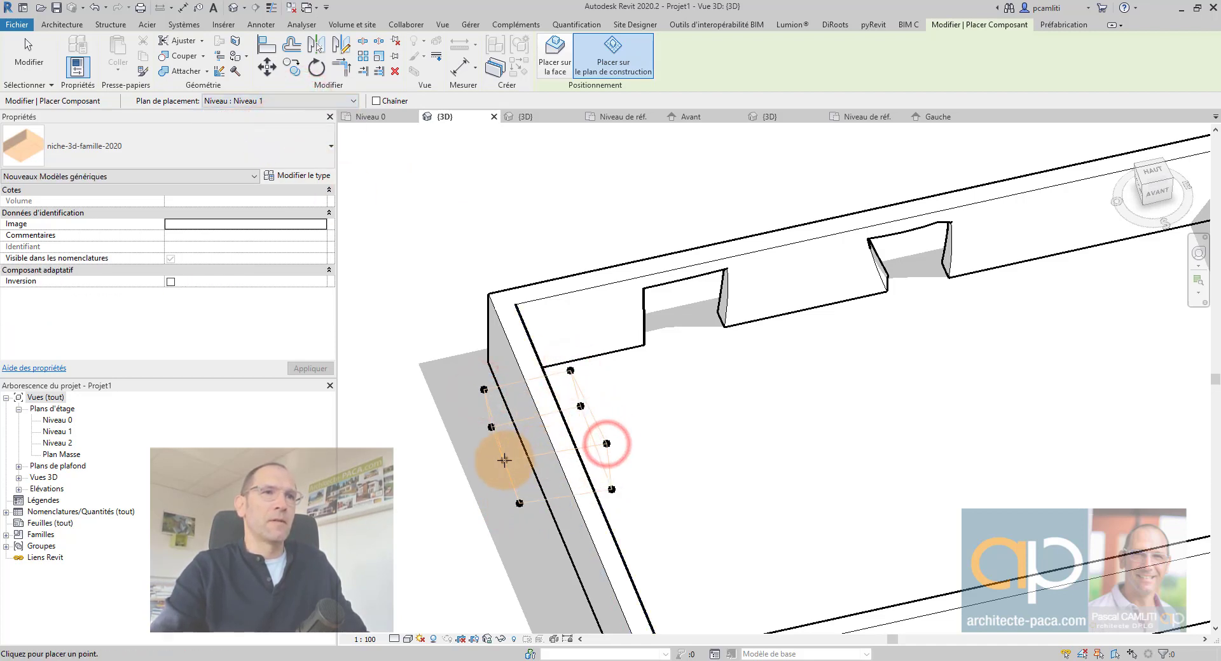
pyautogui.click(517, 459)
pyautogui.press('Escape')
# In the Gauche view, lower one upper adaptive point of the niche to about 0.70 below Niveau 1.
pyautogui.keyDown('shift'); pyautogui.moveTo(595, 485); pyautogui.dragTo(788, 384, button='middle'); pyautogui.keyUp('shift')
pyautogui.scroll(5, 654, 428)
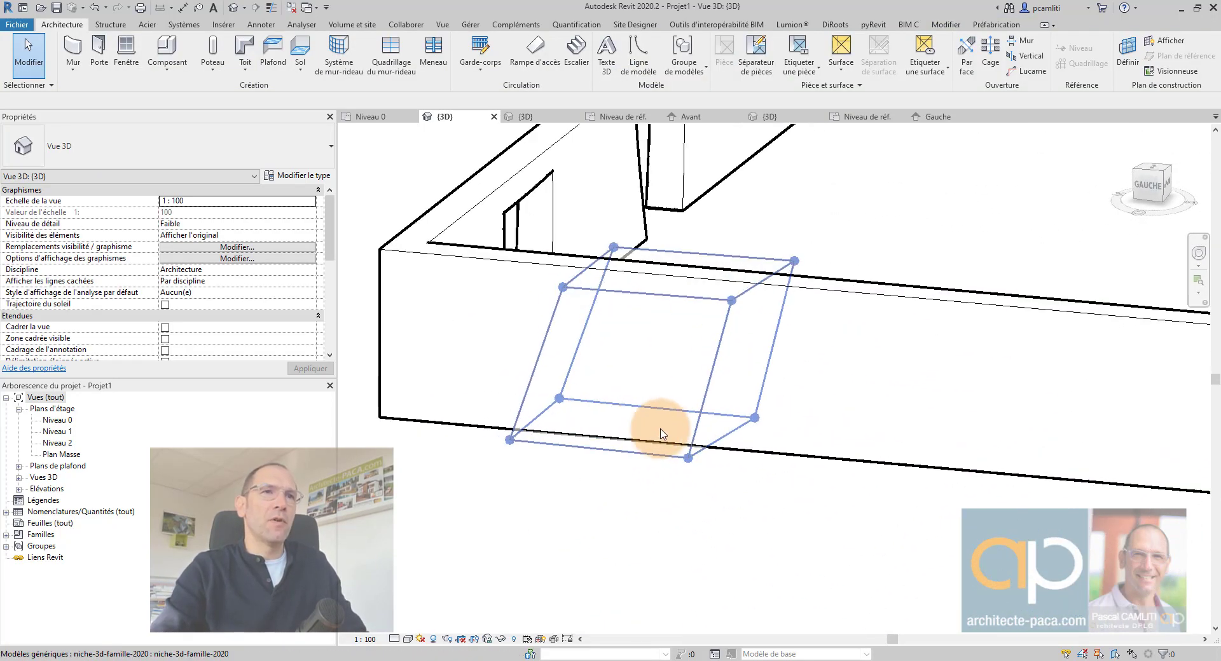
pyautogui.keyDown('shift'); pyautogui.moveTo(549, 459); pyautogui.dragTo(647, 455, button='middle'); pyautogui.keyUp('shift')
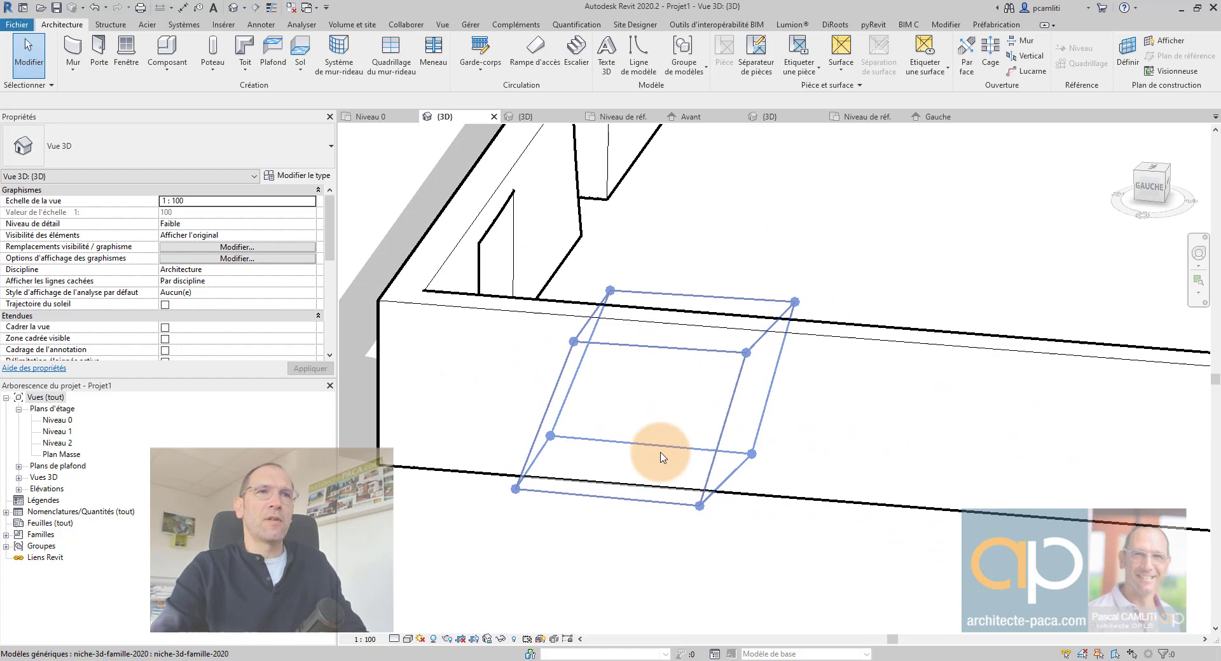
pyautogui.click(574, 344)
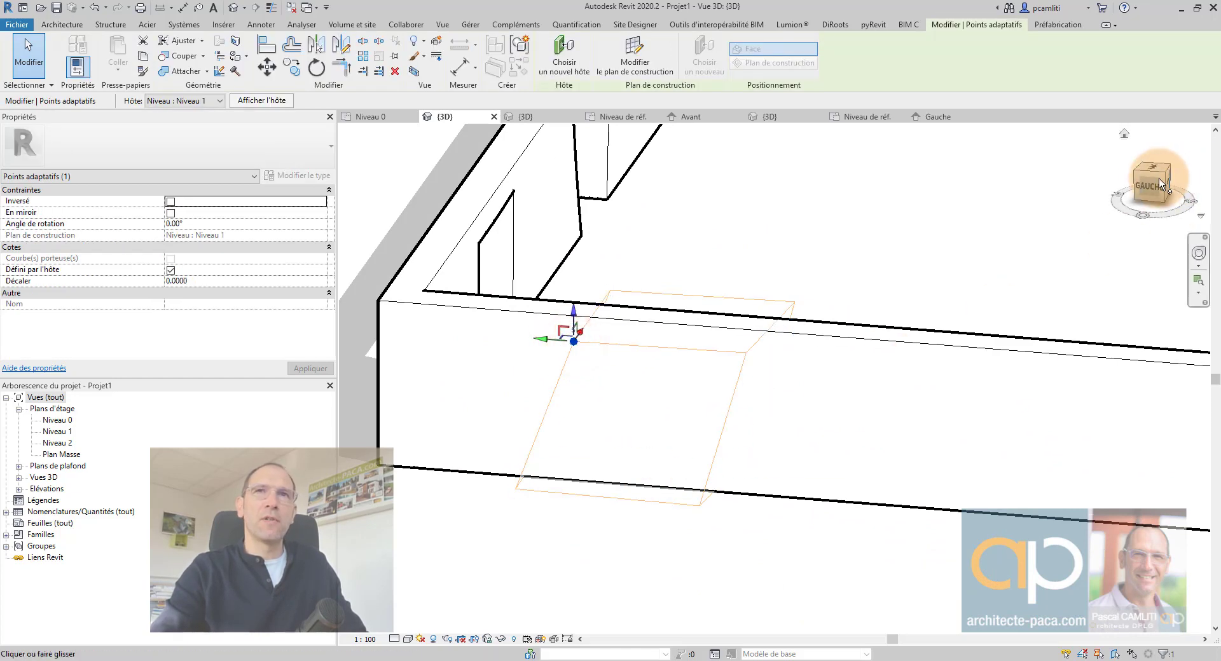
pyautogui.moveTo(1147, 185); pyautogui.dragTo(1114, 244)
pyautogui.moveTo(561, 286); pyautogui.dragTo(737, 378, button='middle')
pyautogui.scroll(6, 737, 378)
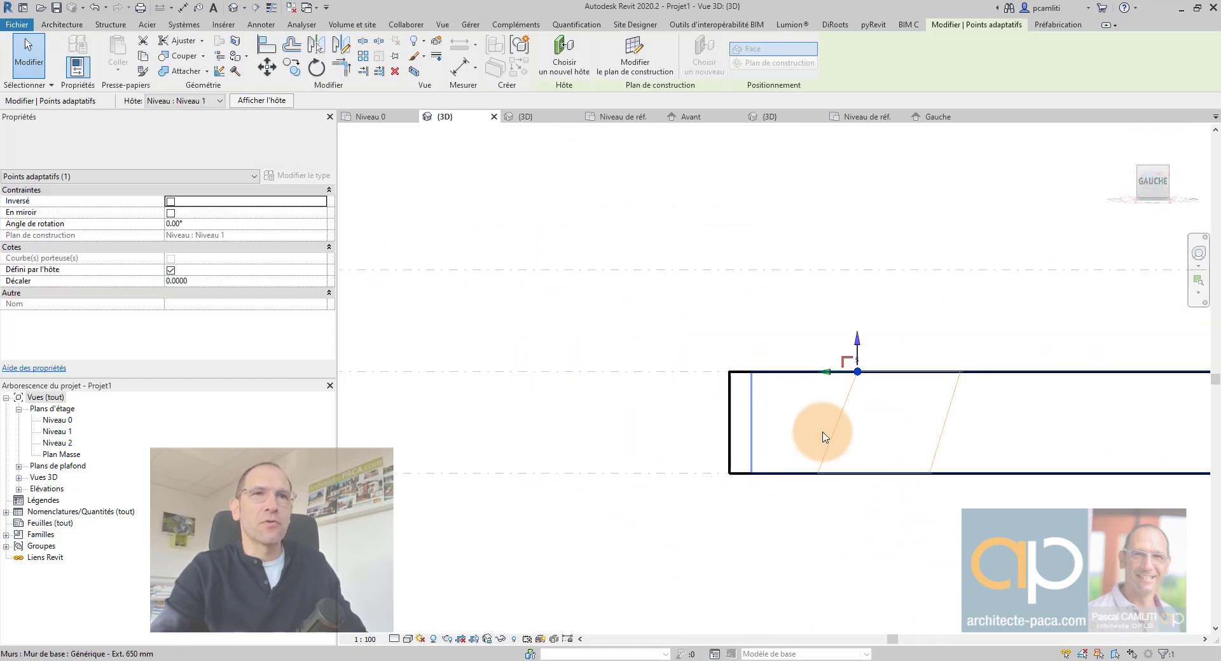
pyautogui.moveTo(820, 435); pyautogui.dragTo(595, 388, button='middle')
pyautogui.moveTo(601, 327)
pyautogui.mouseDown()
pyautogui.moveTo(553, 335)
pyautogui.moveTo(588, 315)
pyautogui.mouseUp()
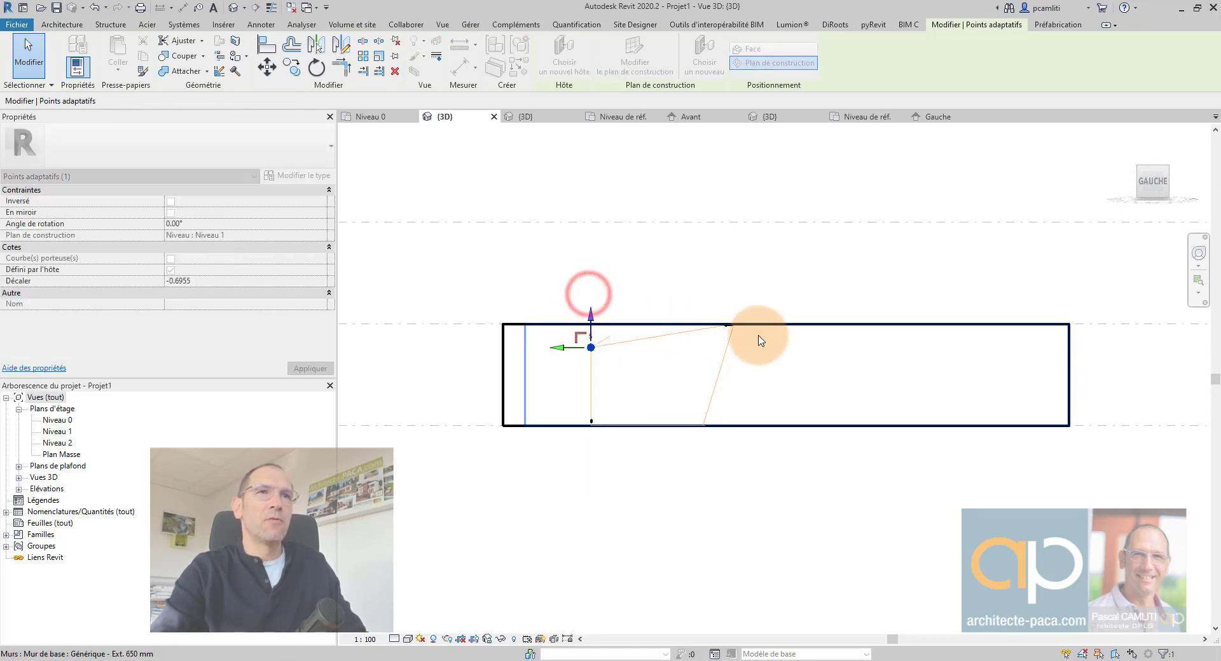
# Move a second upper corner point of the niche and raise one lower corner point to about 0.84 above Niveau 0.
pyautogui.moveTo(731, 326); pyautogui.dragTo(733, 294)
pyautogui.moveTo(703, 427); pyautogui.dragTo(702, 397)
pyautogui.keyDown('shift'); pyautogui.moveTo(751, 449); pyautogui.dragTo(515, 253, button='middle'); pyautogui.keyUp('shift')
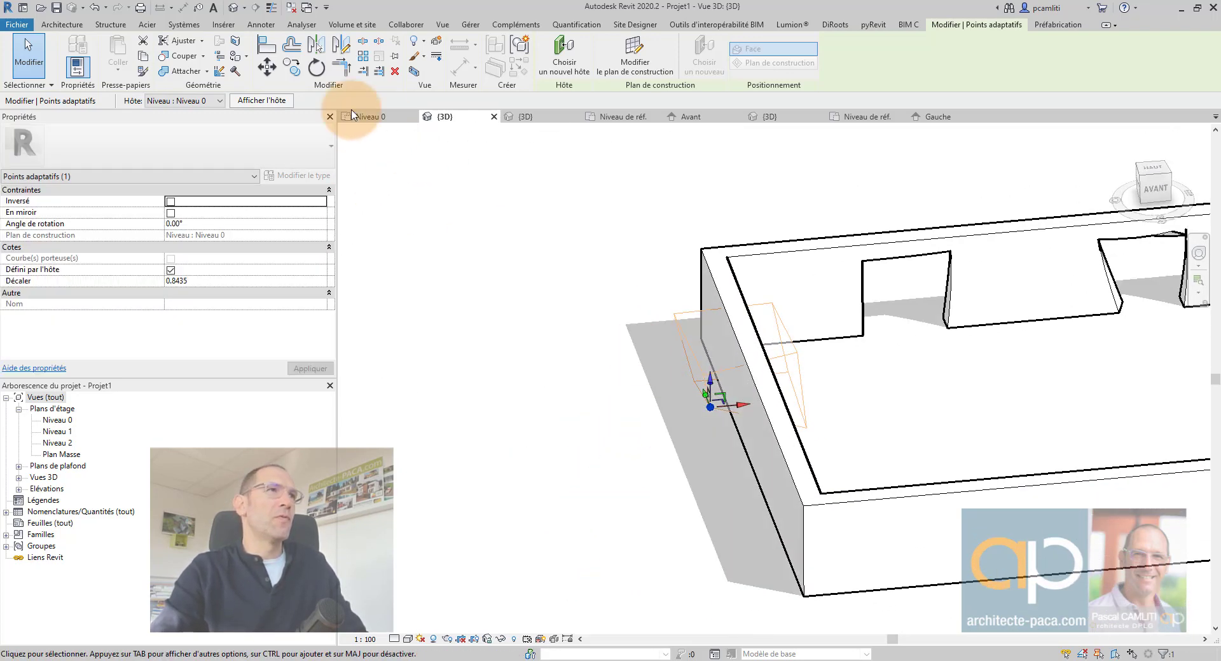
# Cut the end wall with the niche's void using the Couper geometry command, then end the command.
pyautogui.click(183, 56)
pyautogui.click(746, 331)
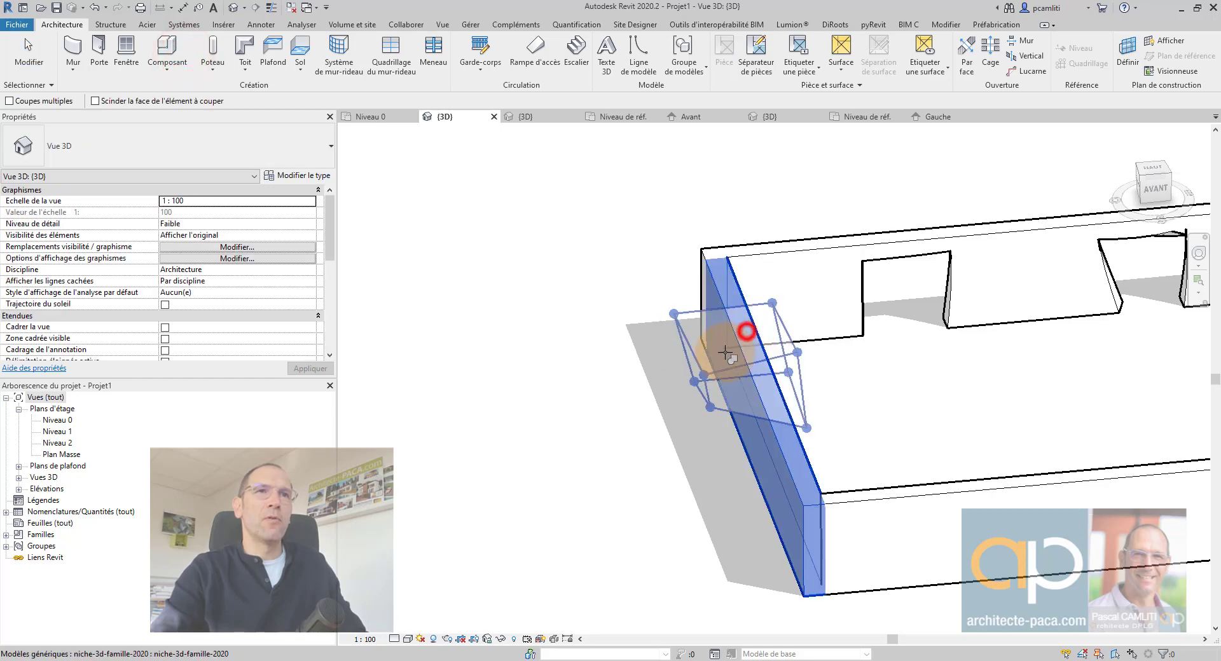
pyautogui.keyDown('shift'); pyautogui.moveTo(740, 331); pyautogui.dragTo(708, 468, button='middle'); pyautogui.keyUp('shift')
pyautogui.press('Escape')
# Examine the shape of the new opening in the end wall and the other niches from several 3D angles.
pyautogui.scroll(5, 694, 420)
pyautogui.keyDown('shift'); pyautogui.moveTo(681, 409); pyautogui.dragTo(574, 347, button='middle'); pyautogui.keyUp('shift')
pyautogui.scroll(-3, 575, 347)
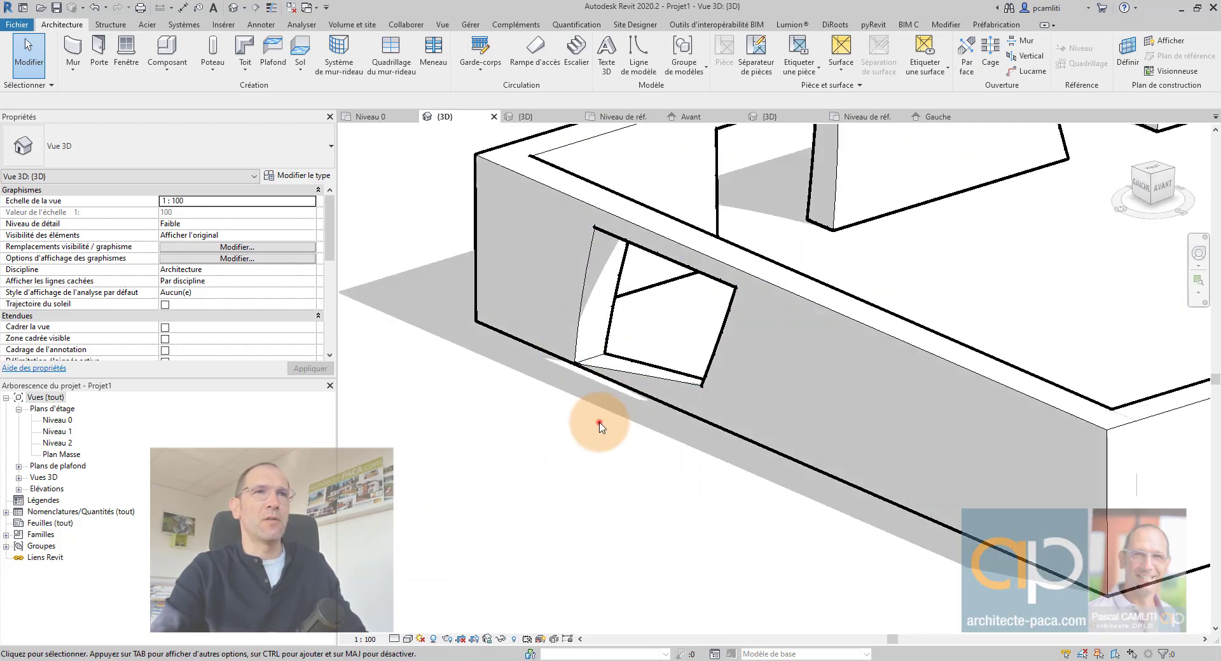
pyautogui.scroll(2, 667, 461)
pyautogui.keyDown('shift'); pyautogui.moveTo(699, 454); pyautogui.dragTo(617, 491, button='middle'); pyautogui.keyUp('shift')
pyautogui.scroll(-2, 765, 438)
pyautogui.scroll(-3, 799, 406)
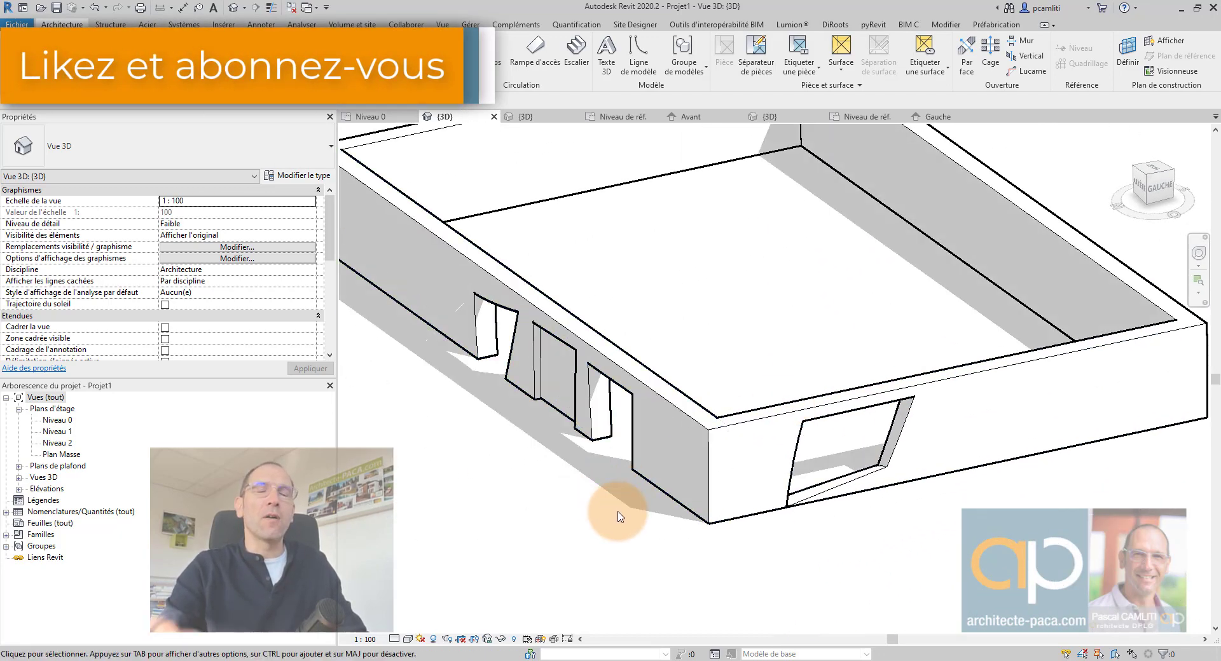